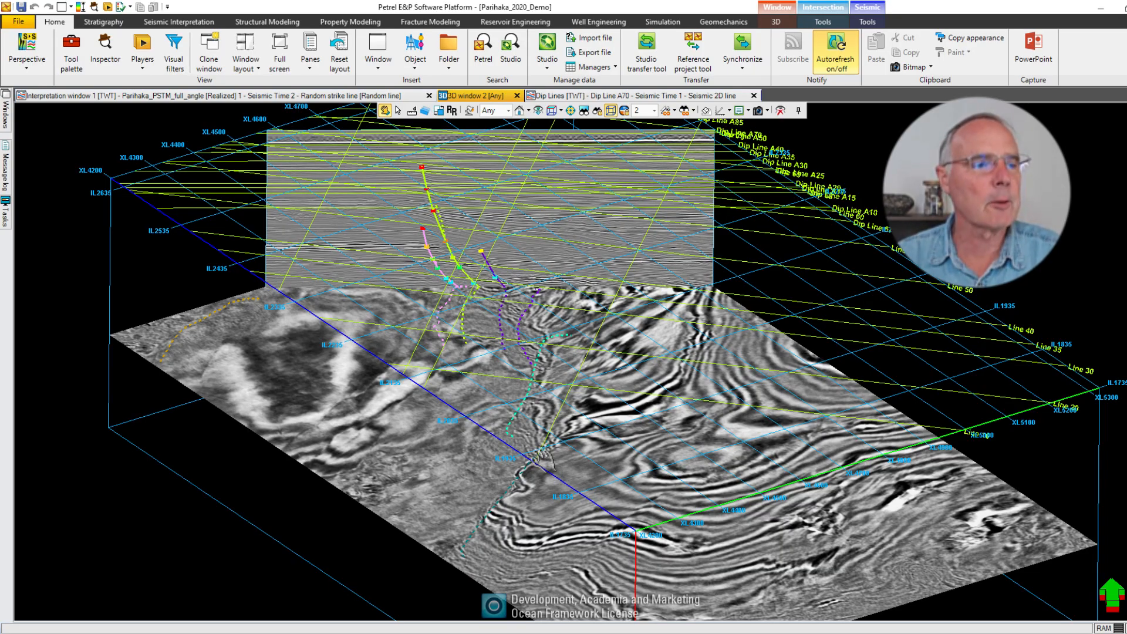
Switch from the 3D view to the Dip Line A70 seismic section and shift its view to frame the faults
drag(0, 235, 29, 354)
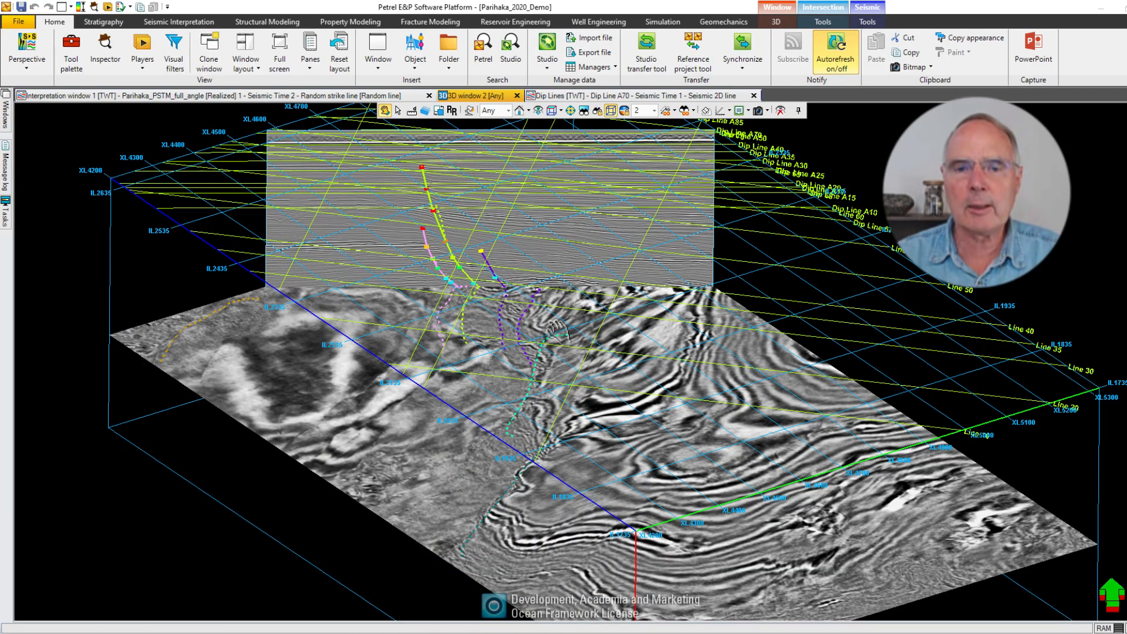
mouse_move(560, 326)
mouse_down()
mouse_move(576, 252)
mouse_move(562, 254)
mouse_move(568, 323)
mouse_up()
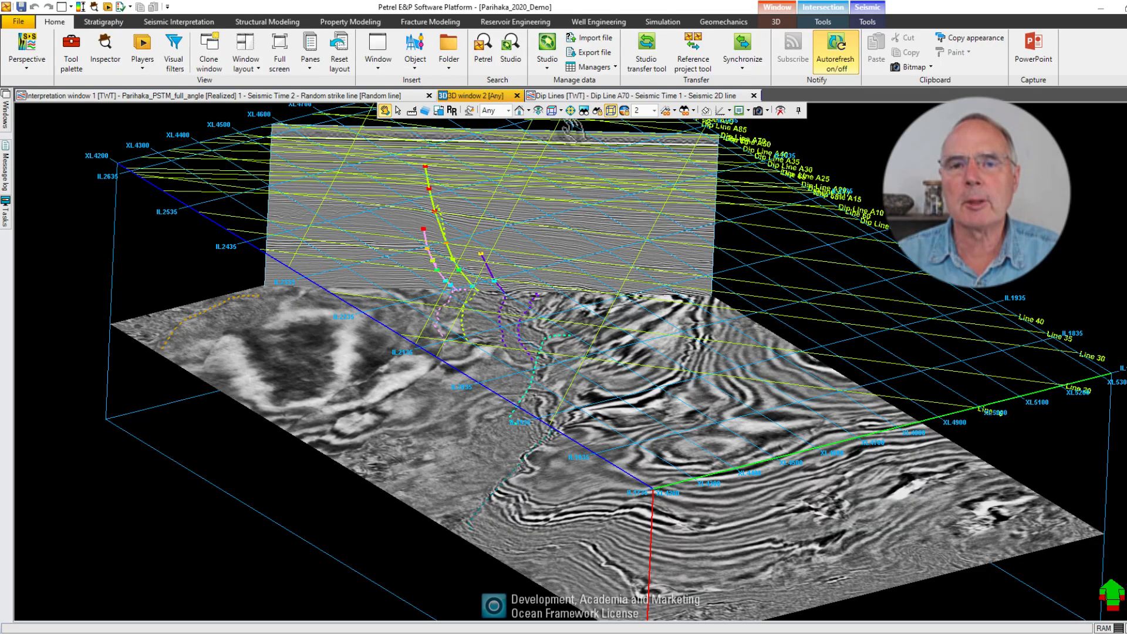
click(580, 97)
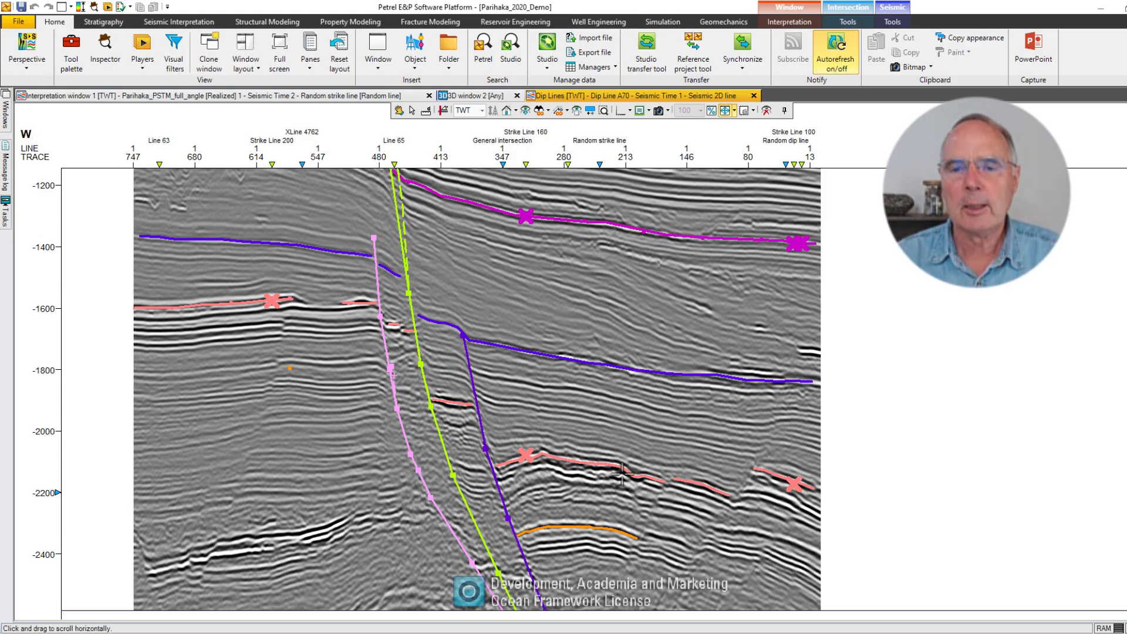
click(398, 110)
drag(508, 257, 525, 219)
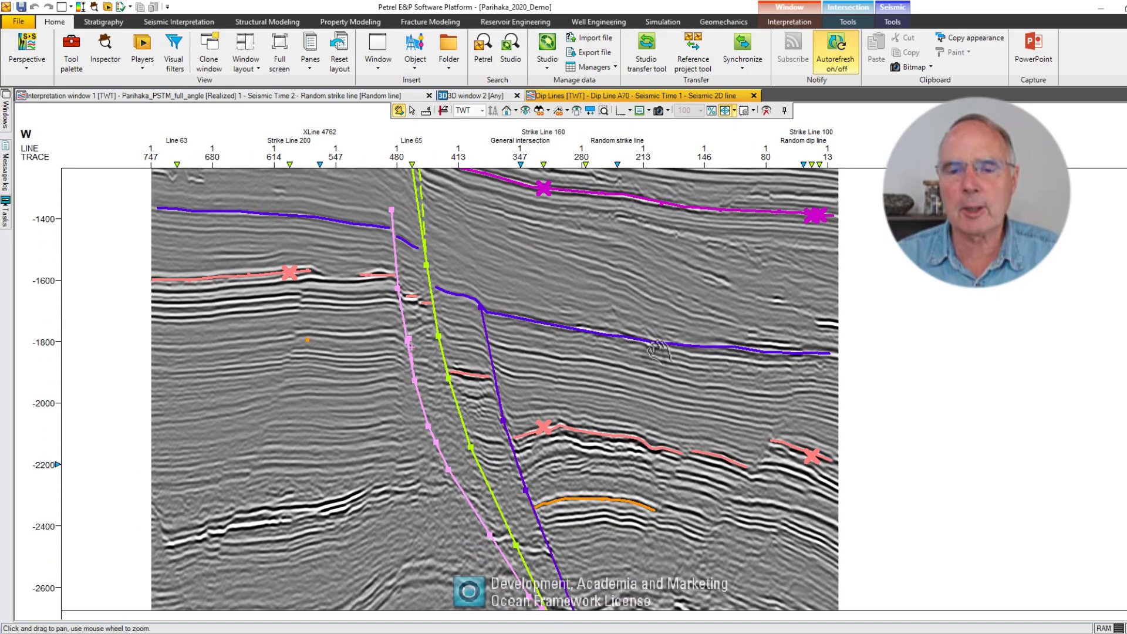
Export the Dip Line A70 section with its compatible faults and horizons, auto-smoothing the horizons, to a new StructureSolver solution
right_click(548, 268)
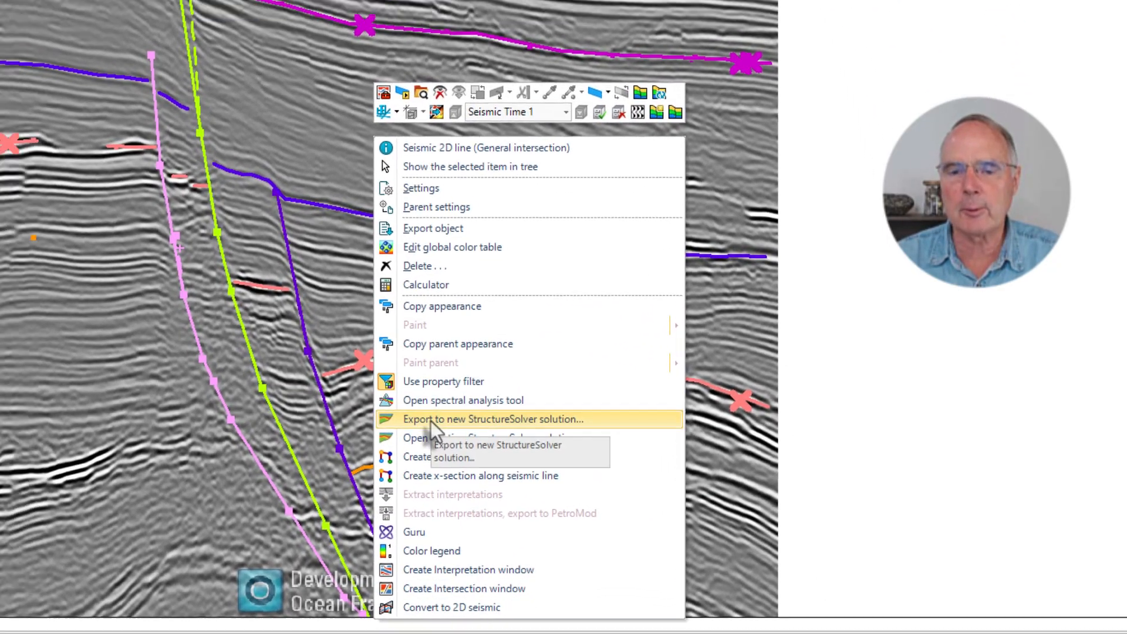
click(411, 410)
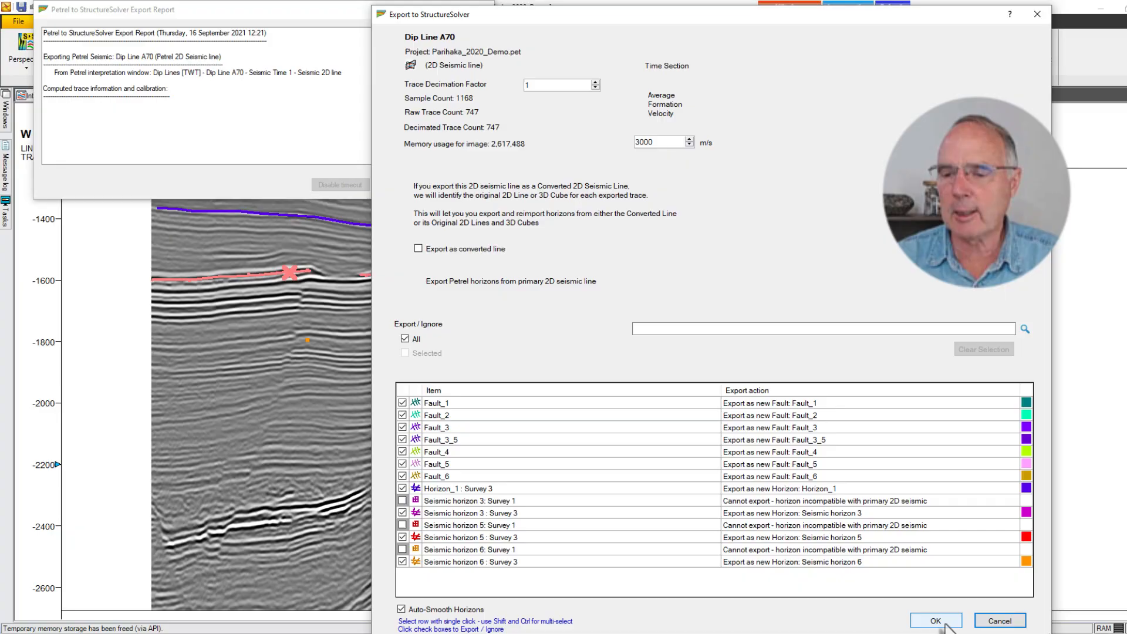
click(942, 616)
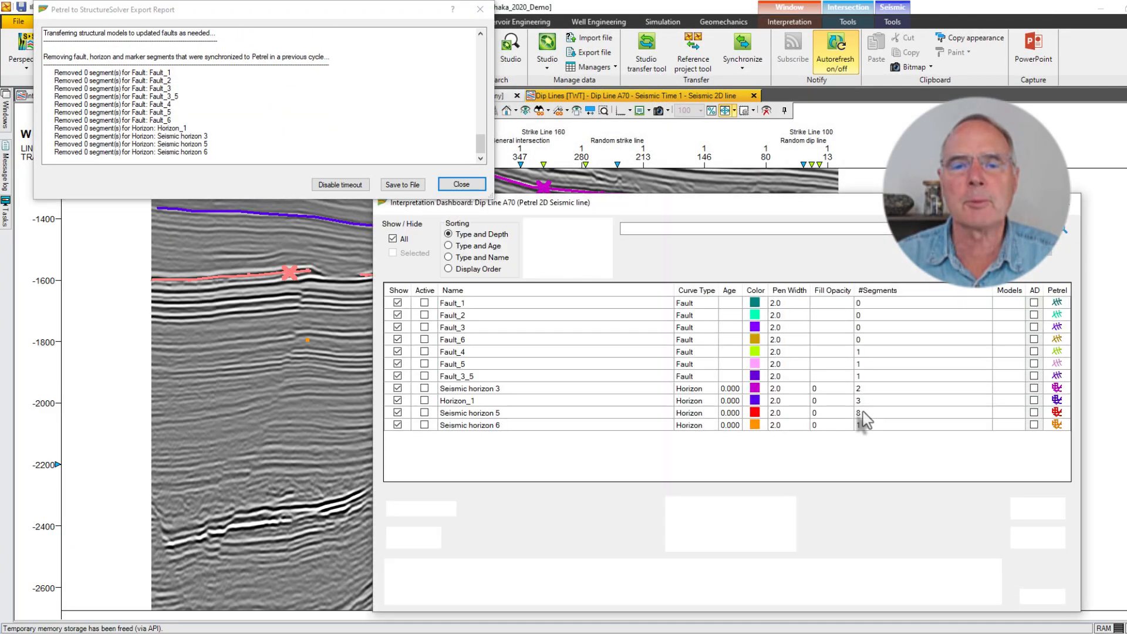
click(463, 184)
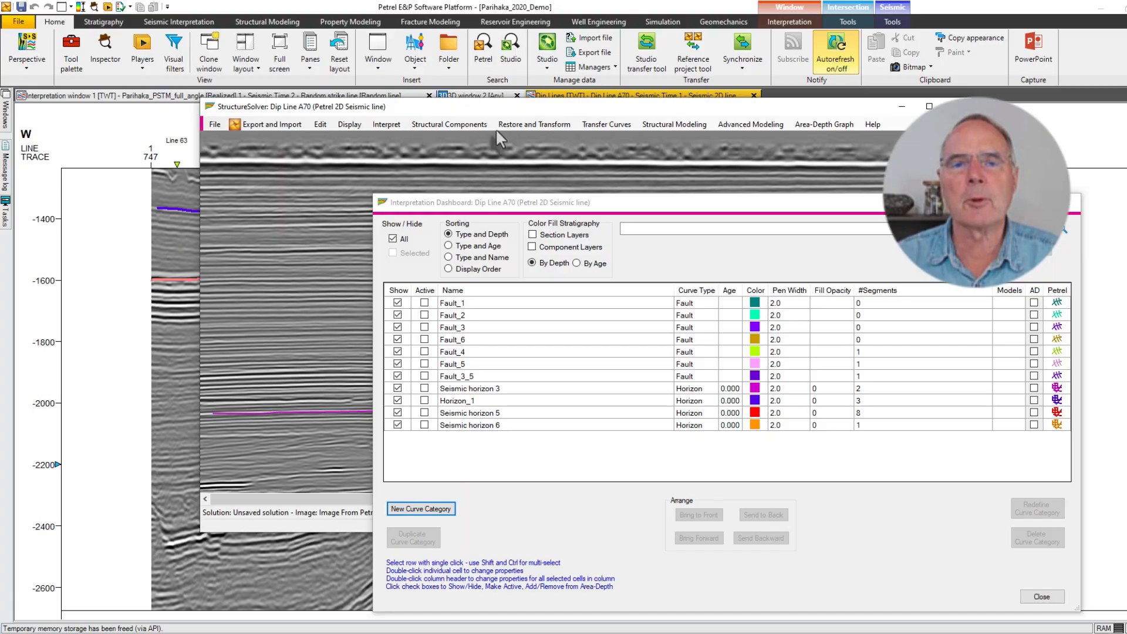
Maximize the StructureSolver section window and place the Interpretation Dashboard over the section's lower part
drag(508, 113, 369, 16)
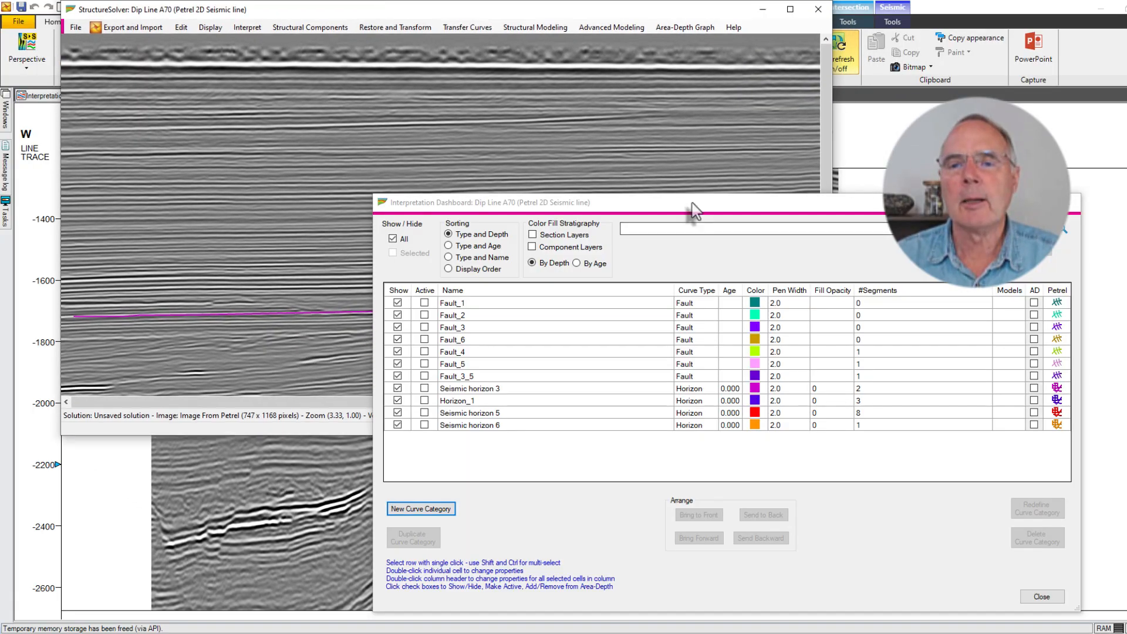
drag(693, 210, 724, 521)
click(790, 9)
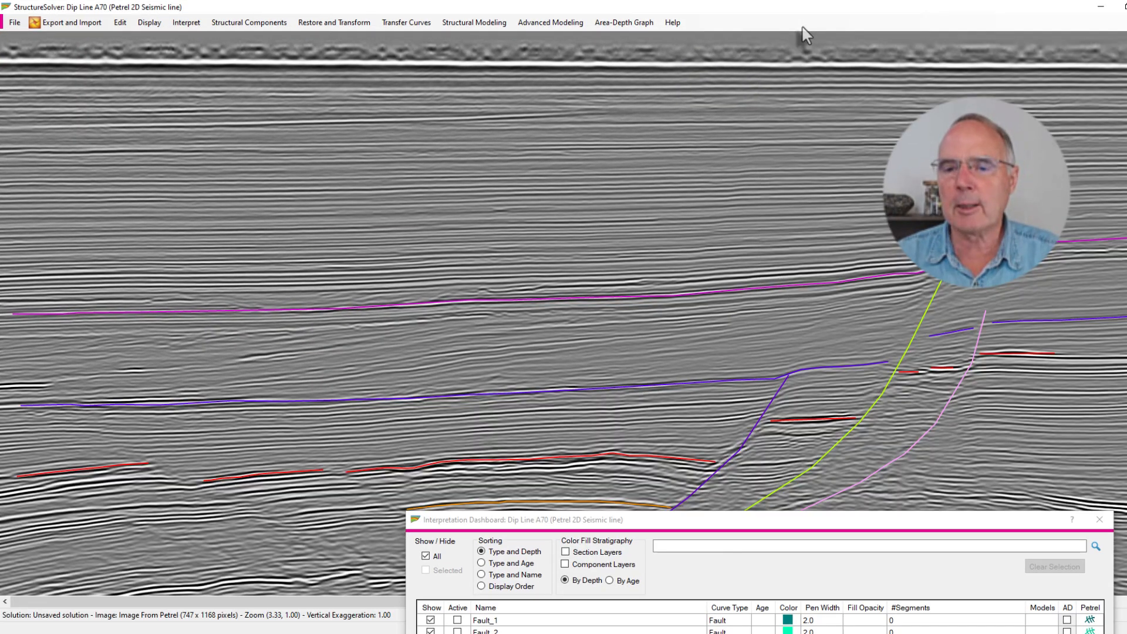
drag(835, 523, 814, 425)
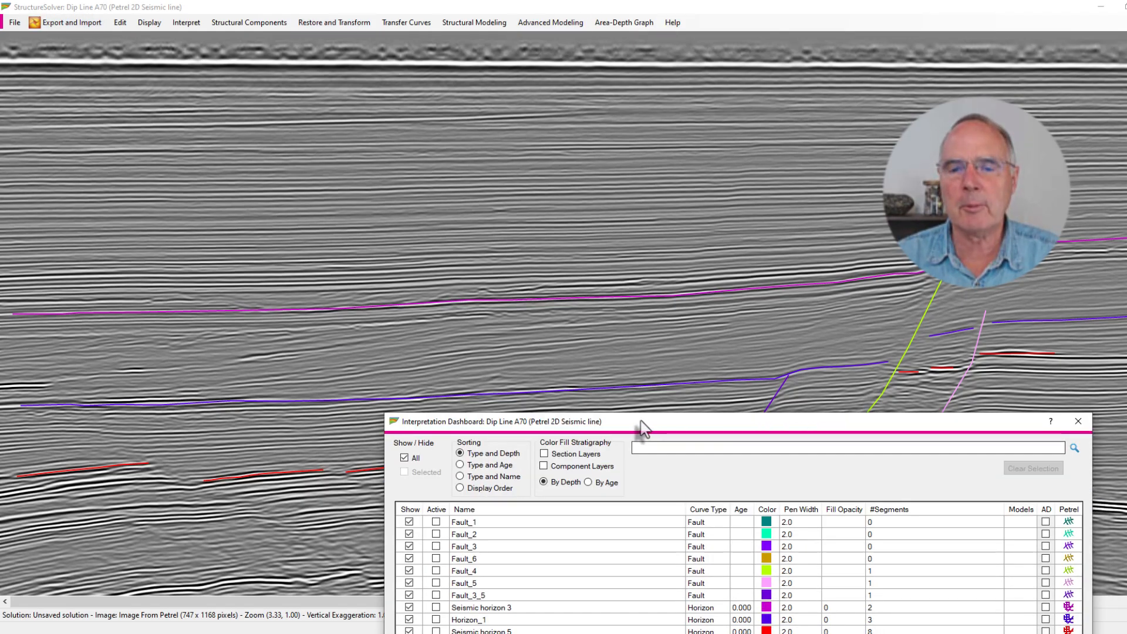
drag(642, 426, 631, 200)
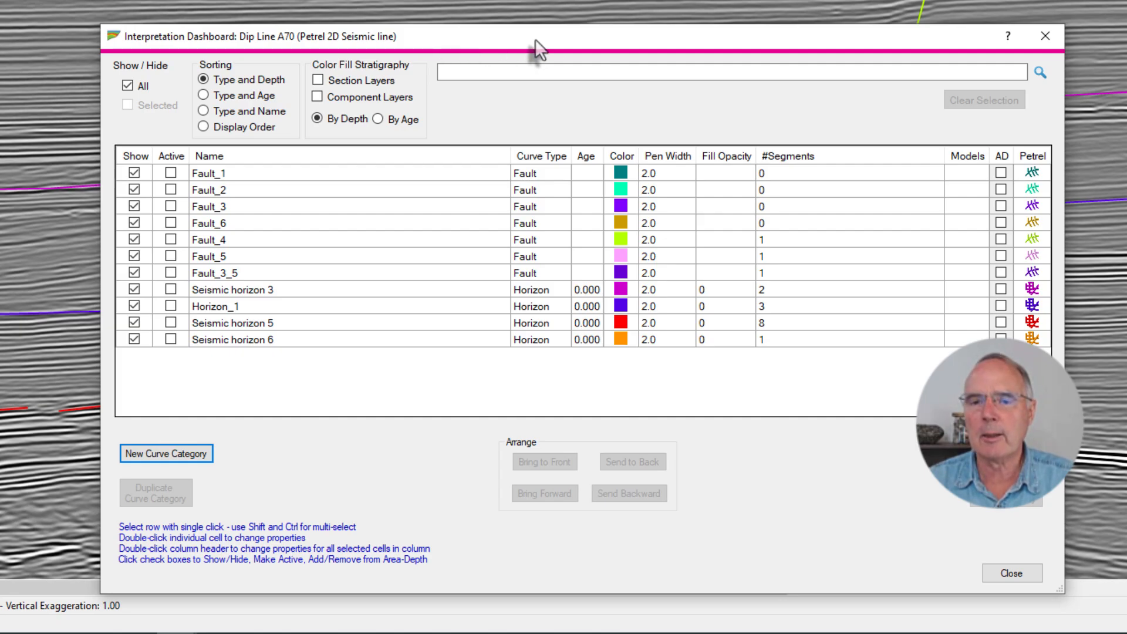
drag(590, 42, 614, 457)
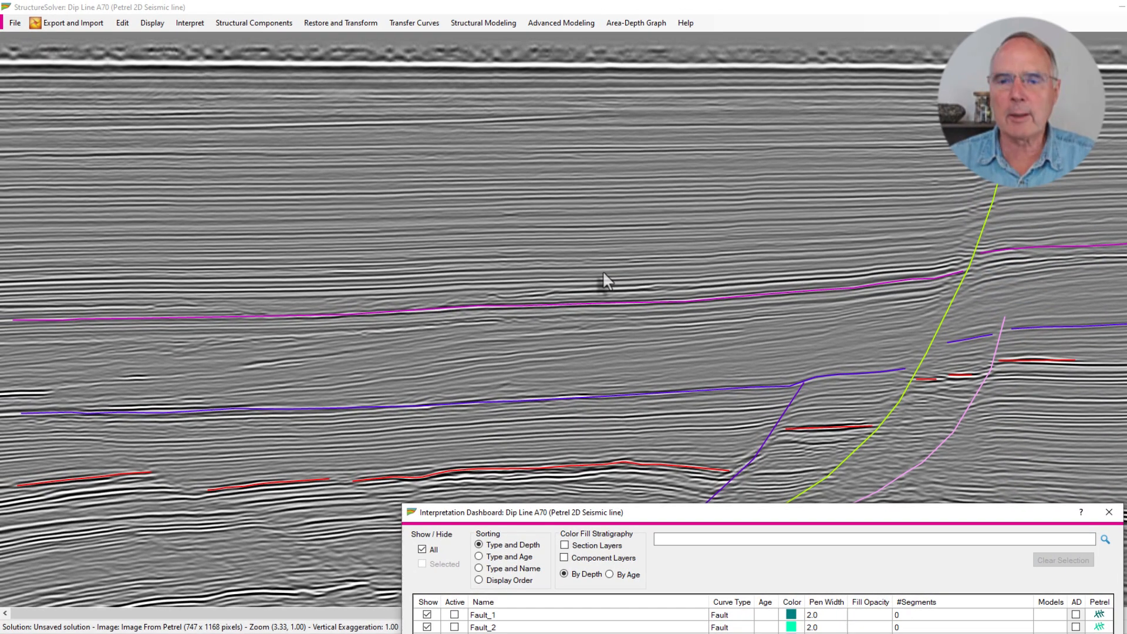
Zoom out on the section to bring the deeper faults into view and move the Interpretation Dashboard clear of them
scroll(603, 270, down, 2)
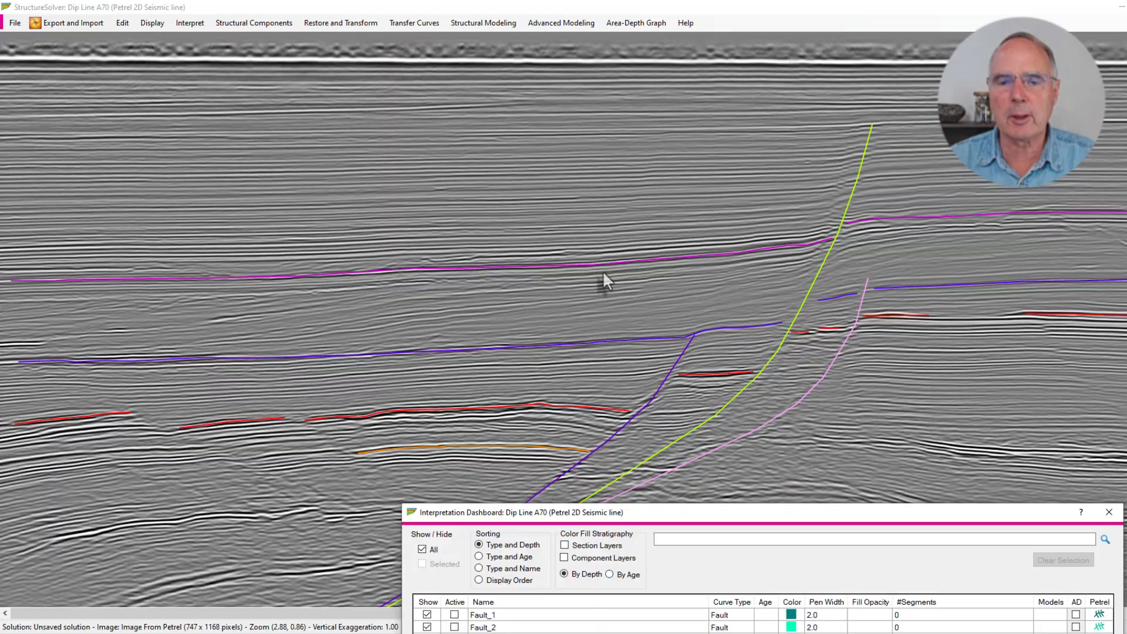
scroll(602, 270, down, 1)
scroll(602, 270, up, 1)
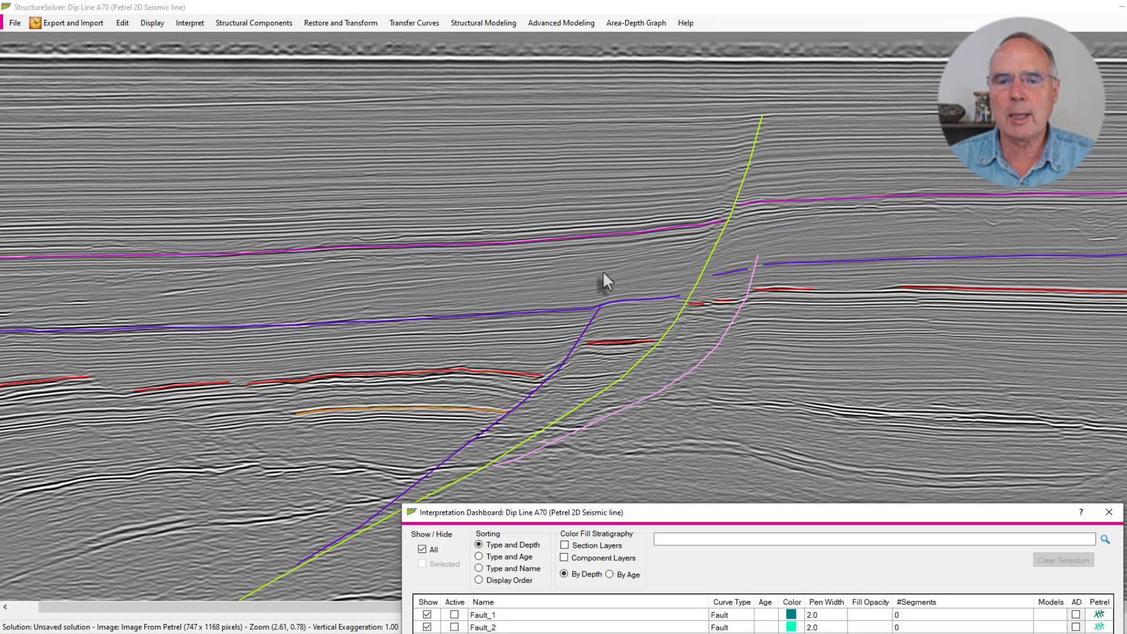
drag(679, 515, 777, 543)
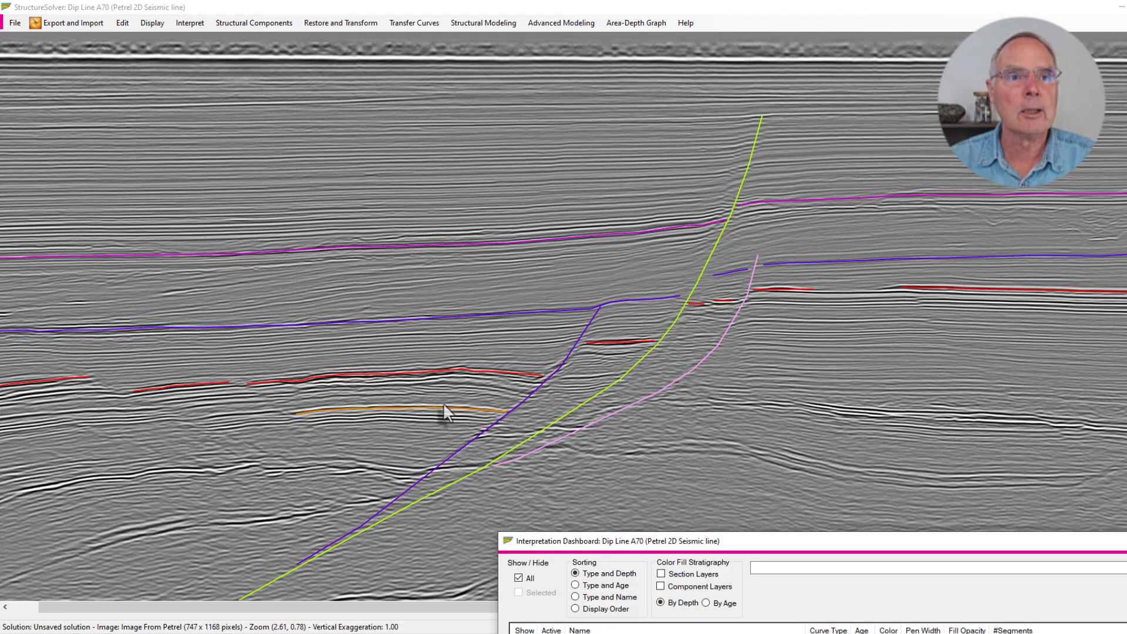
click(150, 24)
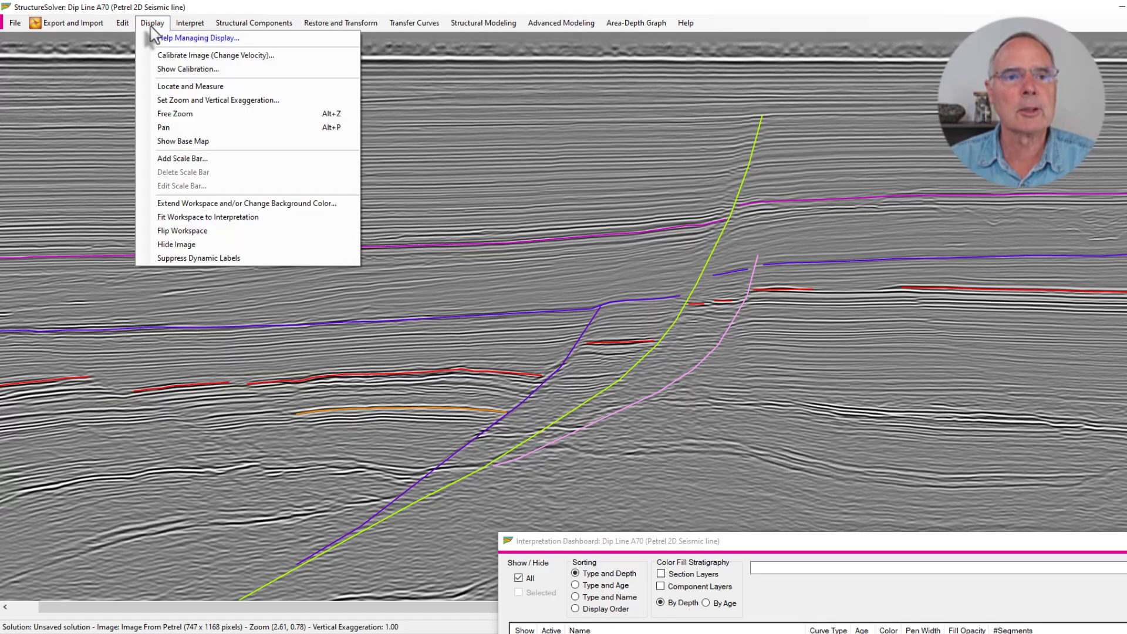
key(Down)
key(Down)
key(Down)
key(Down)
key(Down)
key(Down)
key(Down)
key(Down)
key(Down)
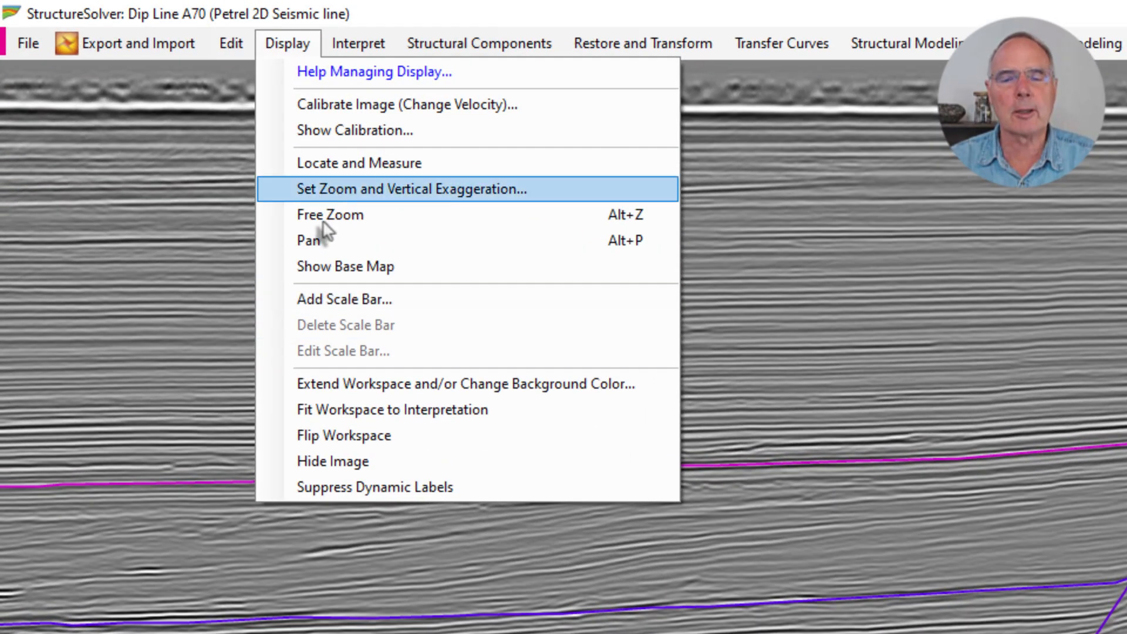
click(125, 273)
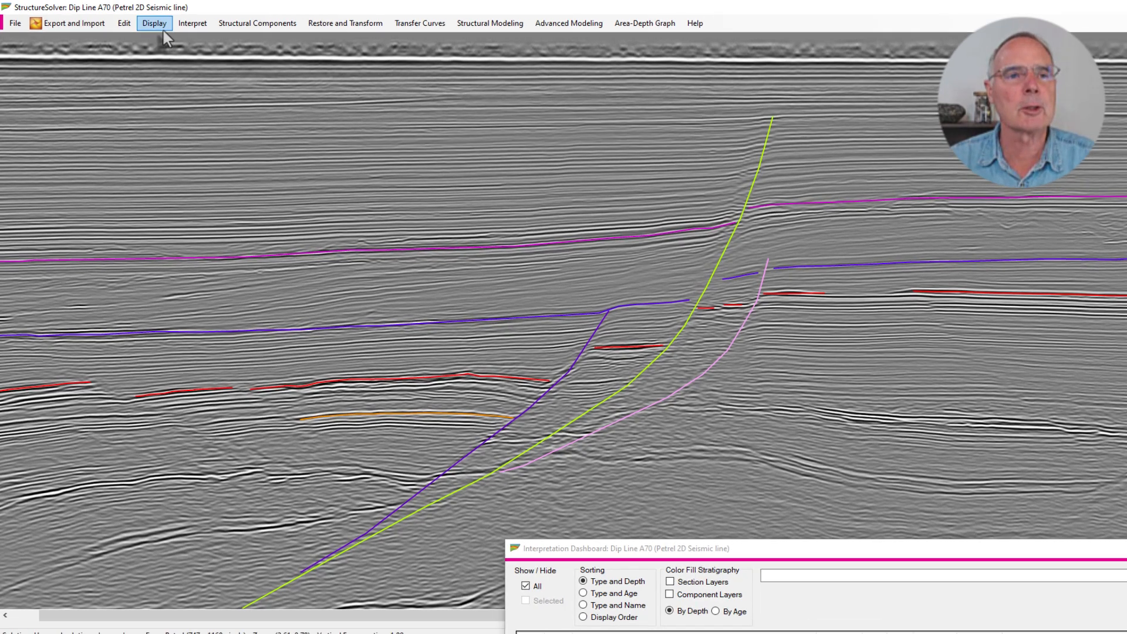
Flip the workspace so the section is mirrored horizontally, and move the Interpretation Dashboard off the section
click(150, 24)
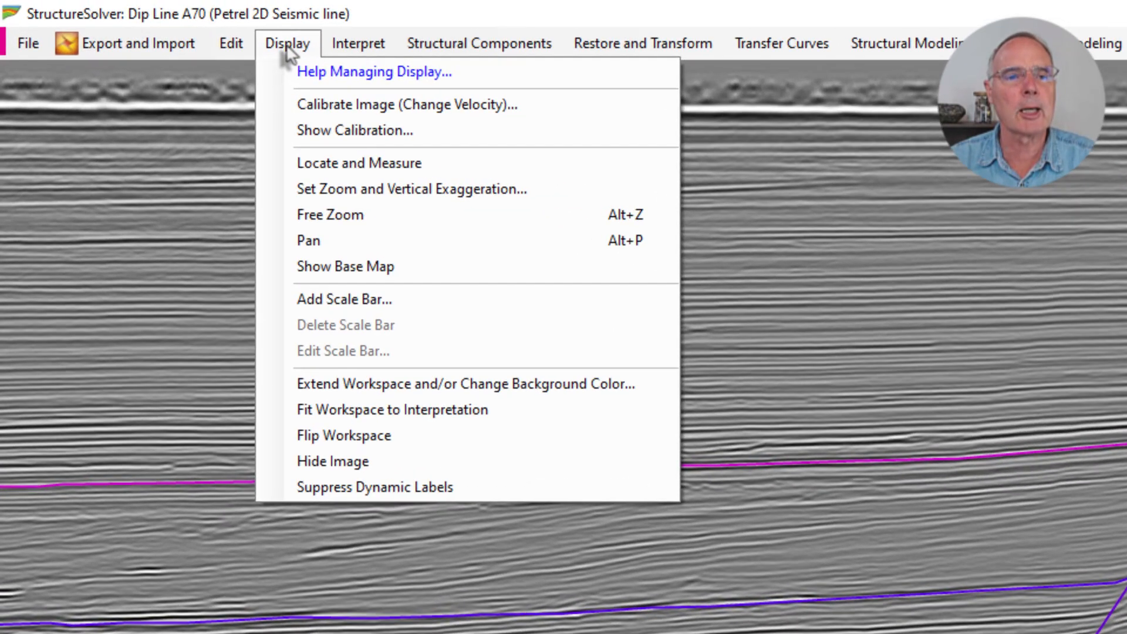
click(343, 435)
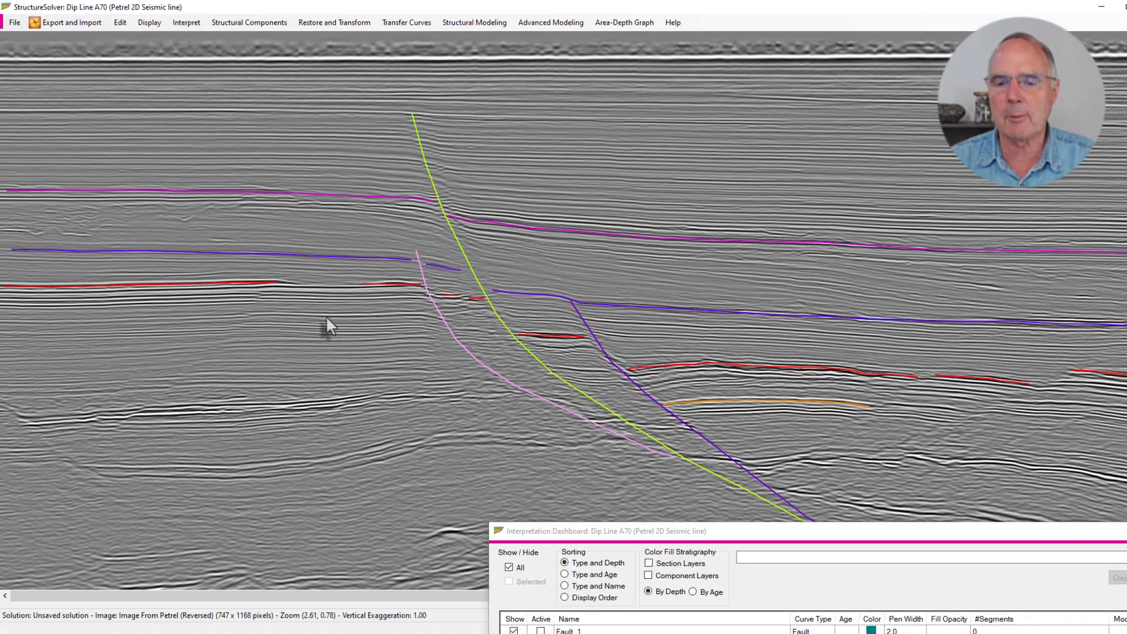
drag(681, 536, 691, 611)
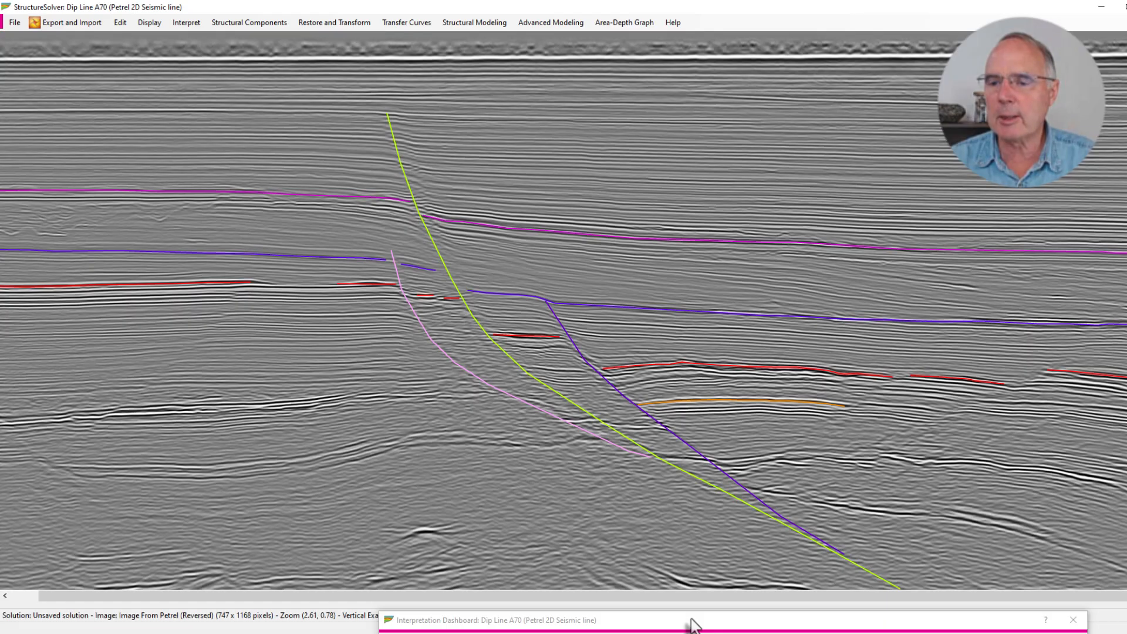
Create a fault curve category named Fault_A1 and draw it from above Seismic horizon 5 down-left to the purple Fault_3_5
drag(774, 626, 760, 149)
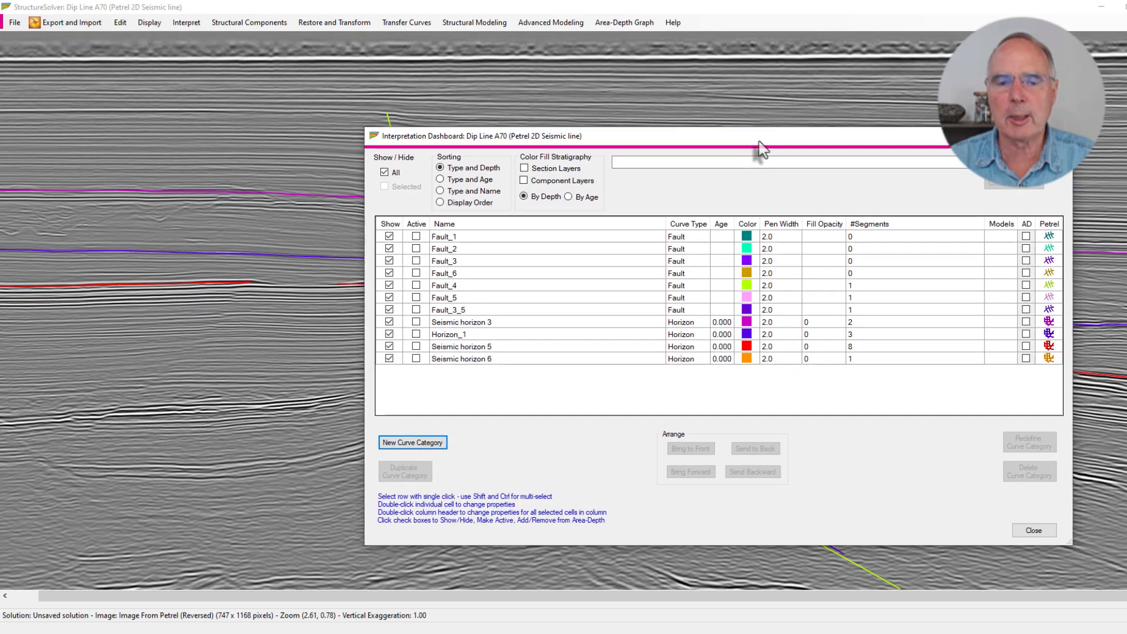
click(429, 445)
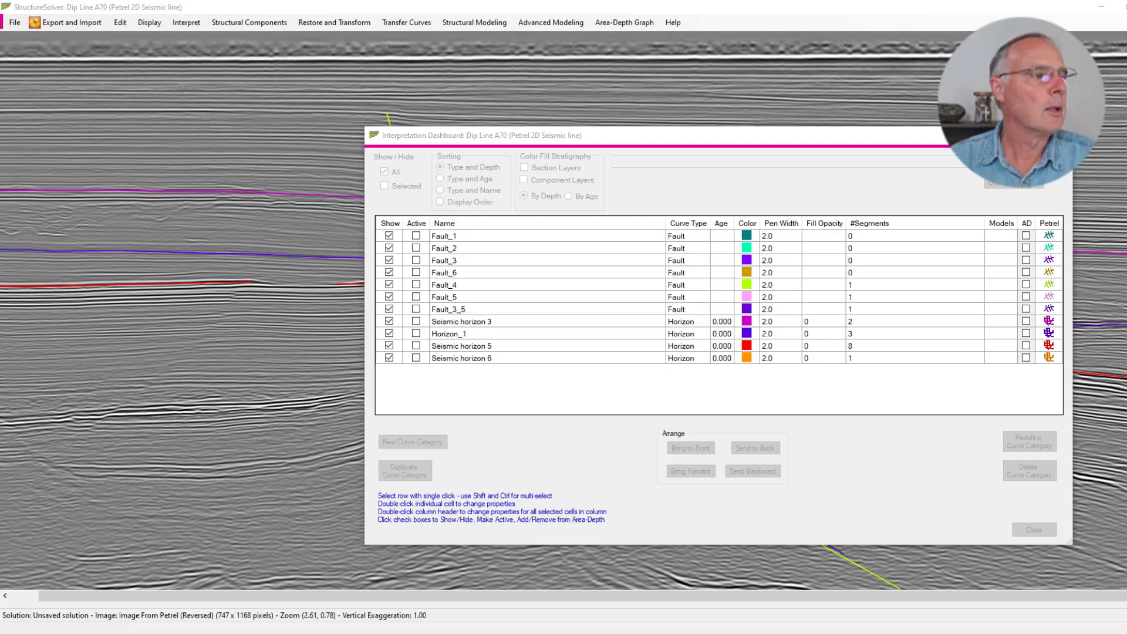
drag(79, 198, 346, 212)
click(86, 252)
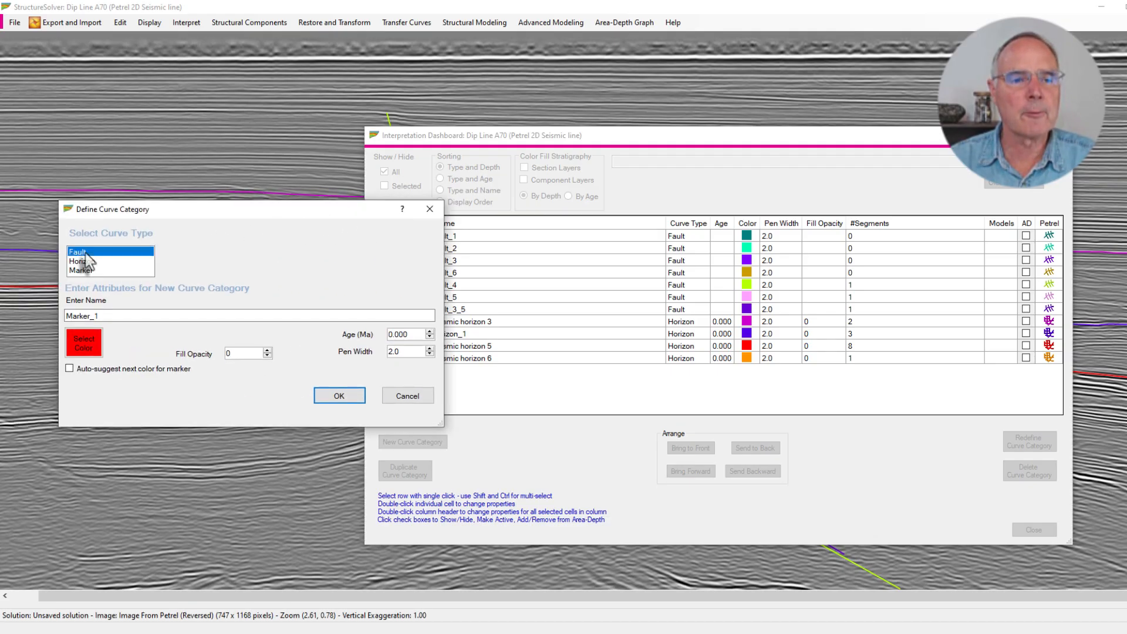
drag(95, 314, 88, 310)
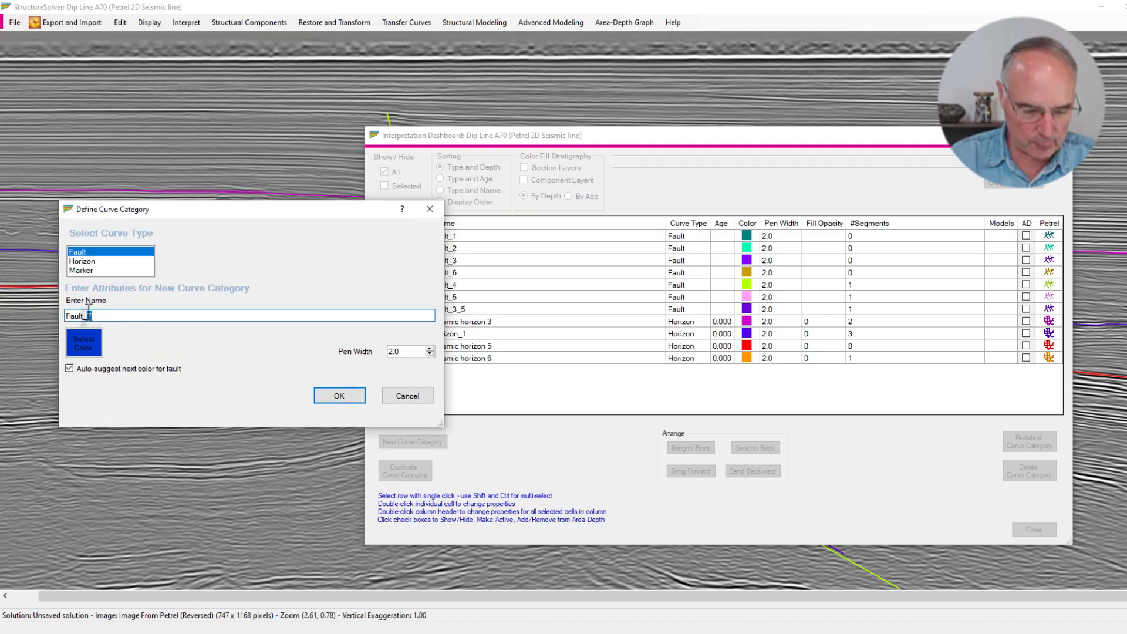
click(339, 396)
drag(599, 139, 253, 615)
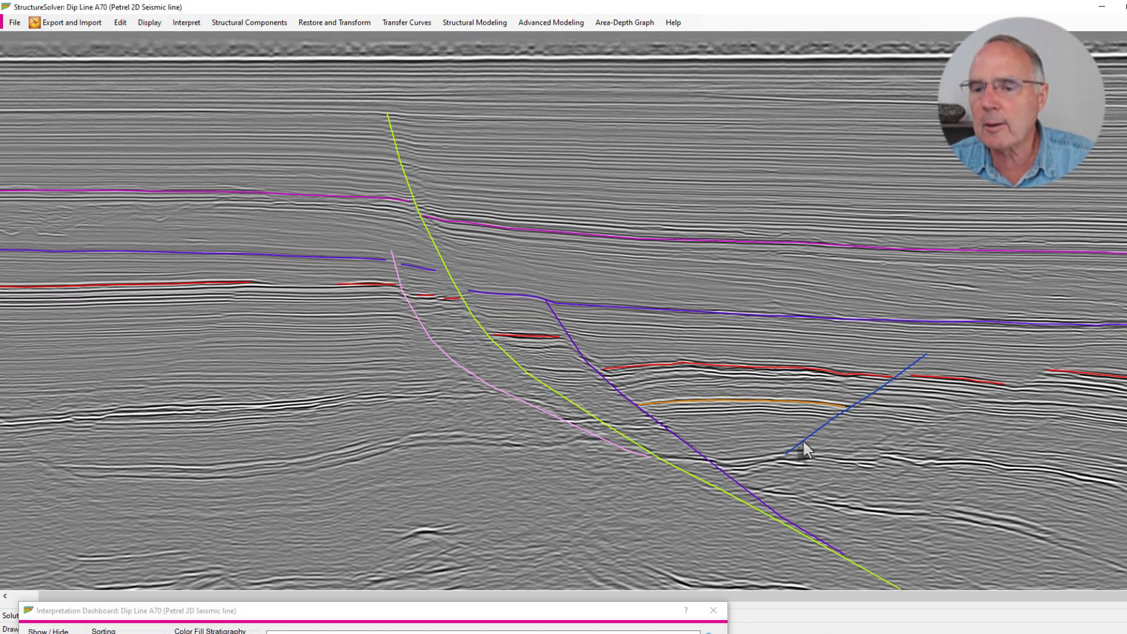
click(740, 484)
Create a fault curve category named Fault_A2 and draw it right of Fault_A1, from below Horizon_1 down-left to Fault_3_5
drag(652, 612, 690, 187)
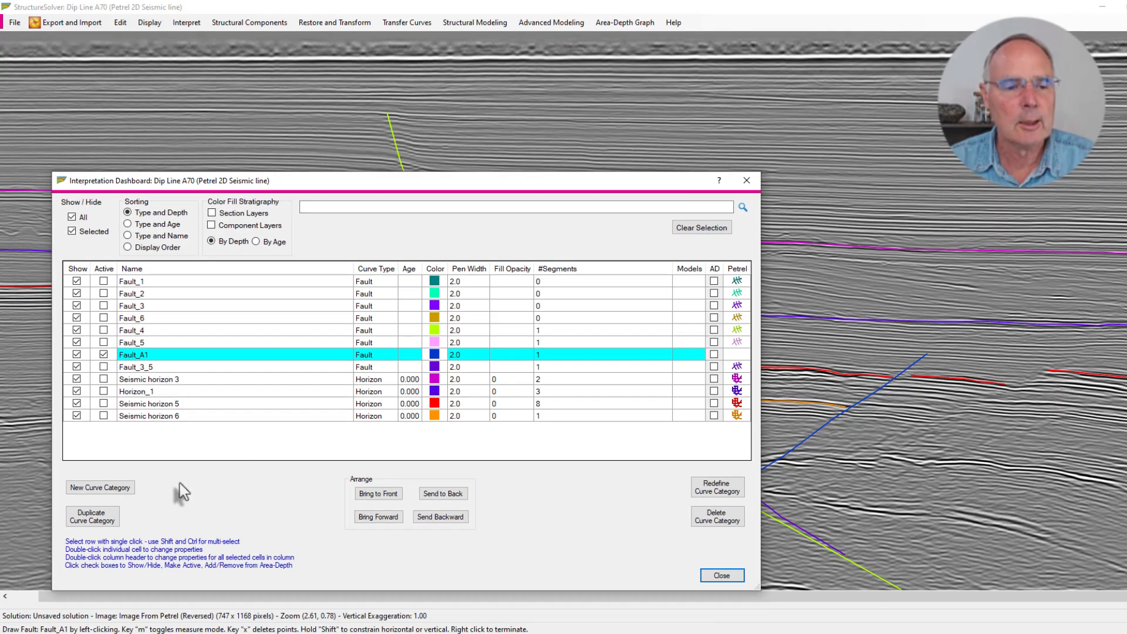
click(126, 489)
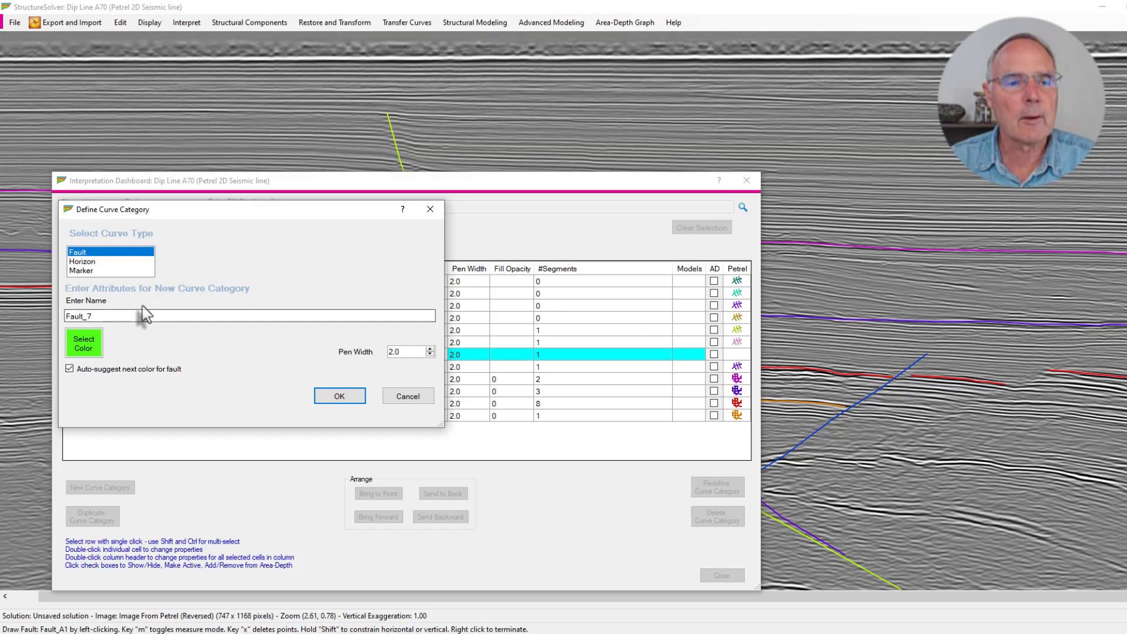
drag(93, 316, 85, 317)
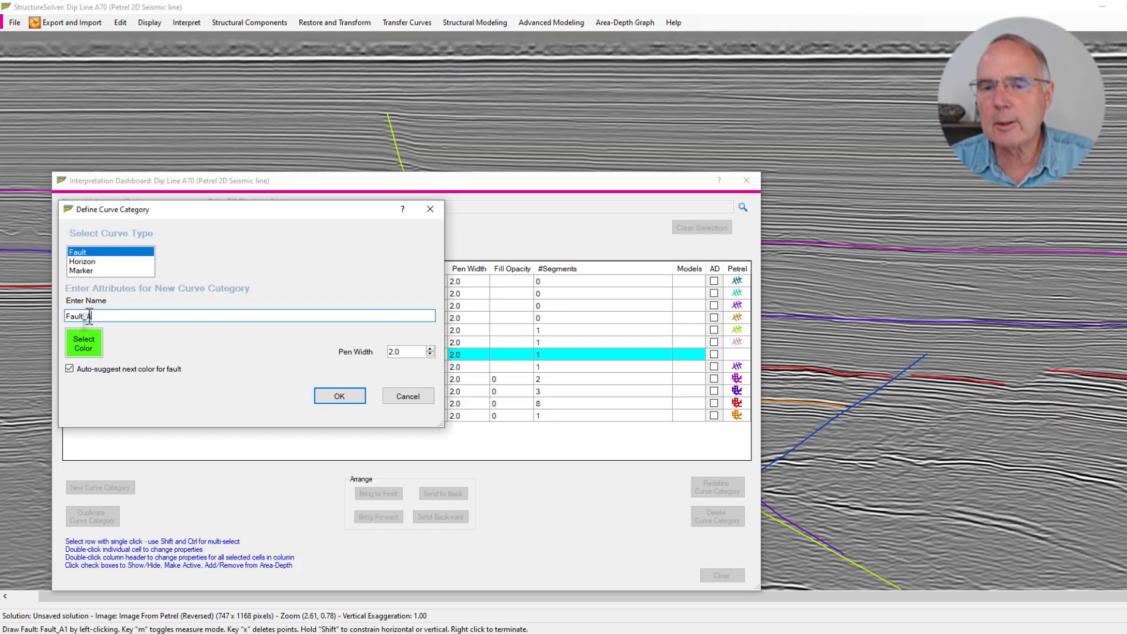
click(341, 397)
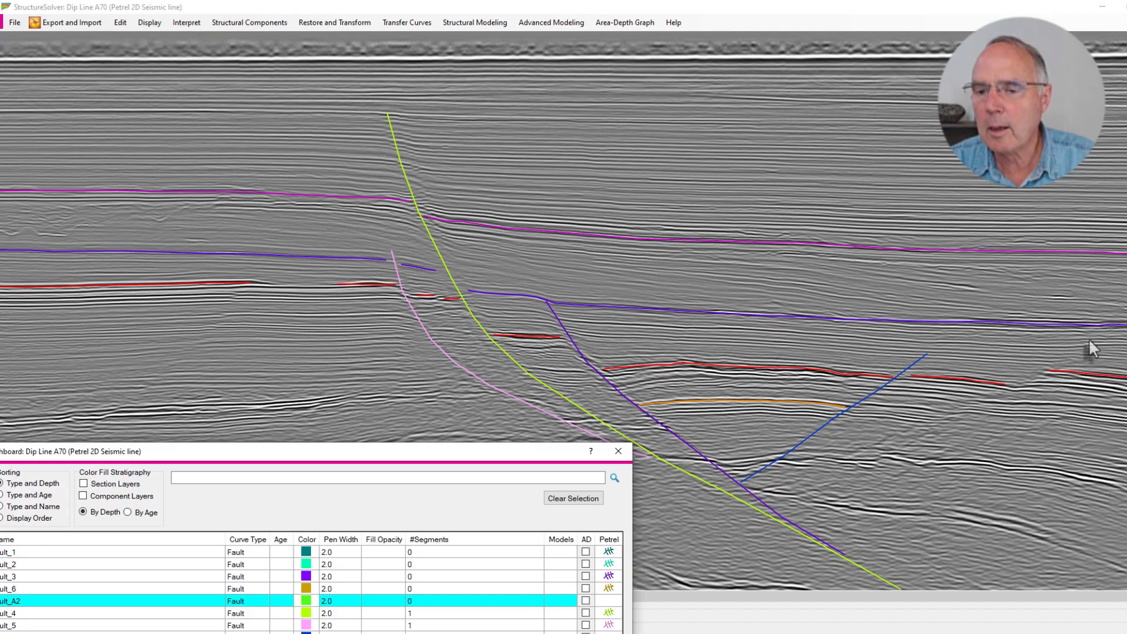
click(1088, 340)
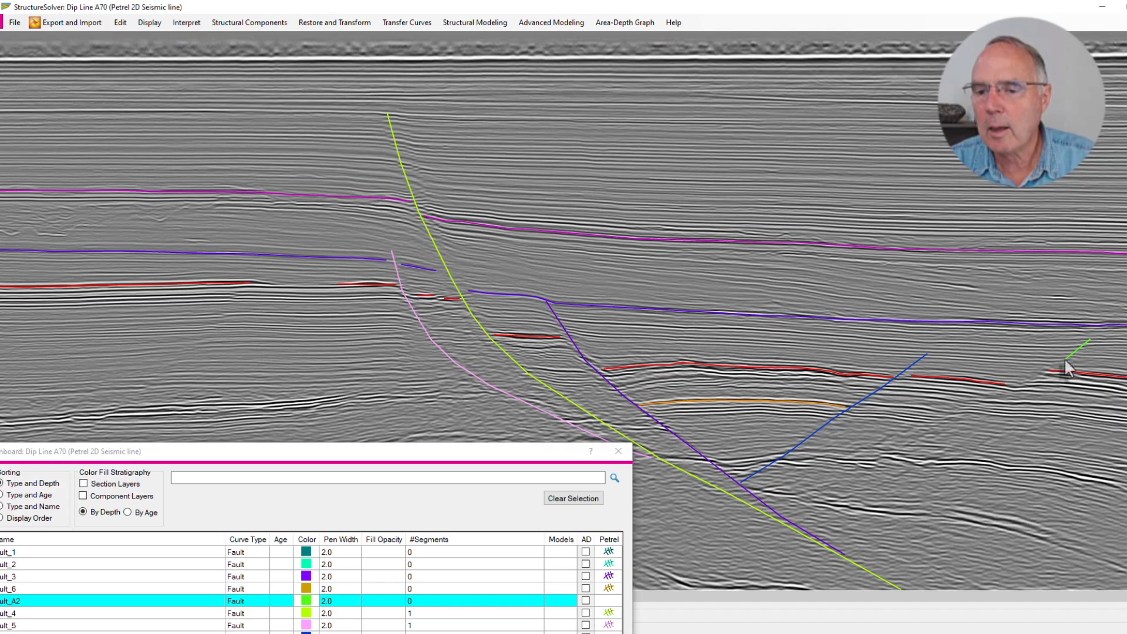
click(923, 424)
right_click(790, 517)
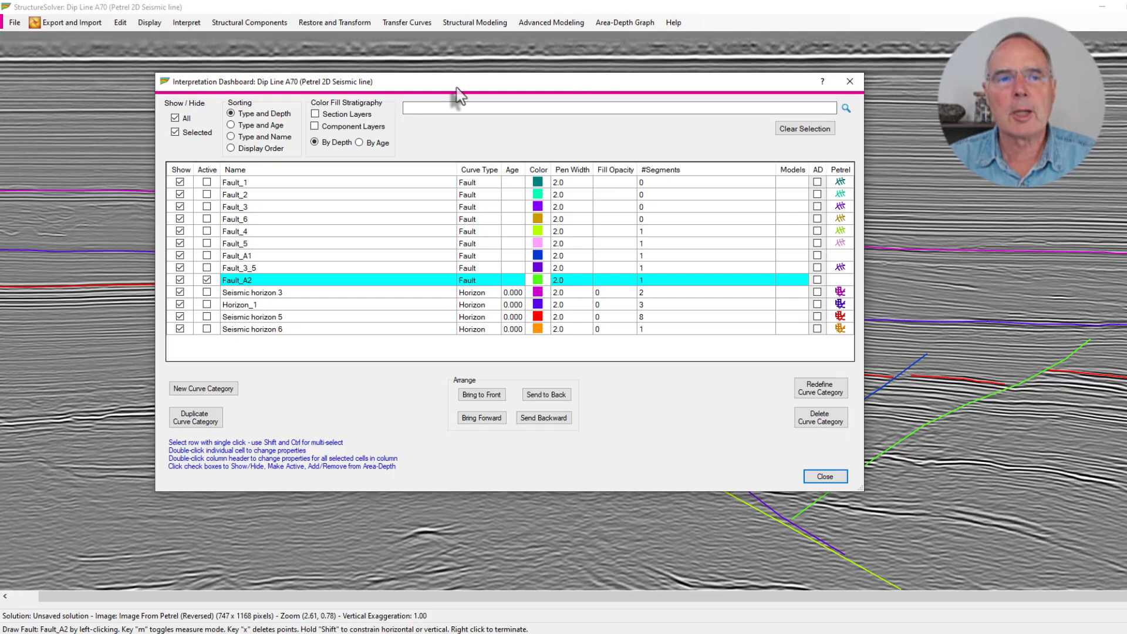
Update Petrel from StructureSolver, exporting Fault_A1 and Fault_A2 as new fault interpretations and ignoring all other curves
drag(456, 86, 556, 124)
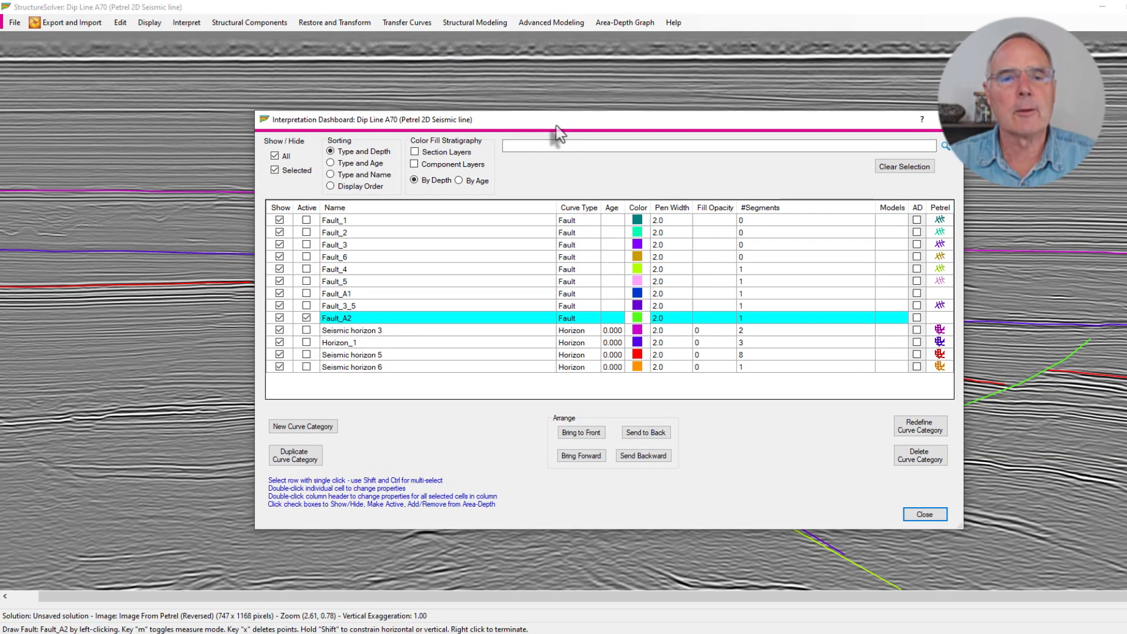
click(60, 22)
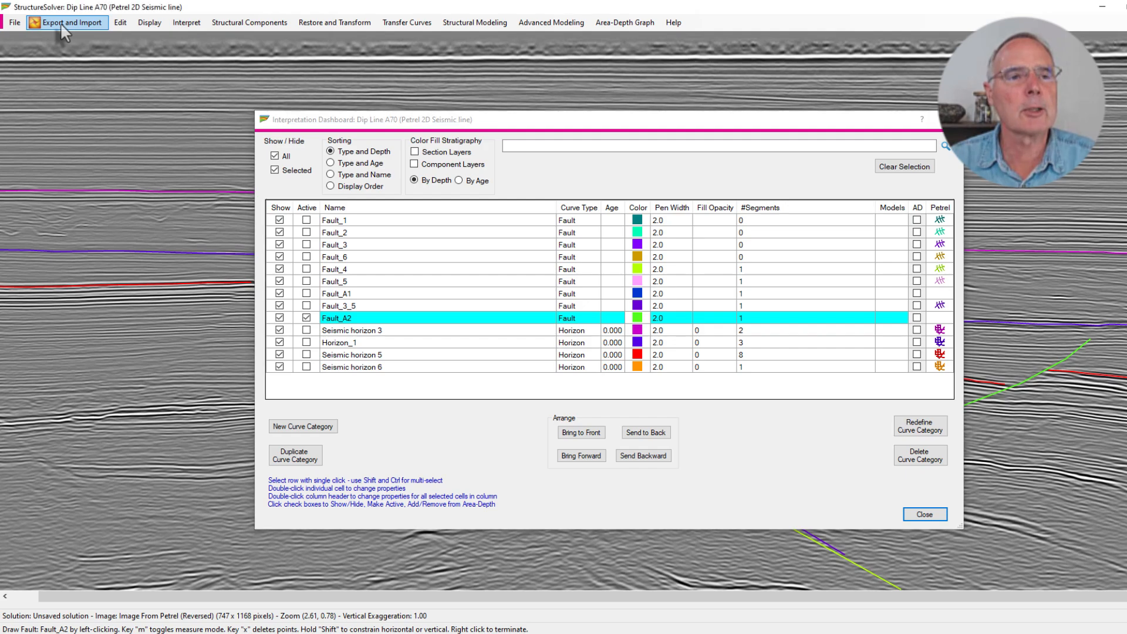
click(60, 22)
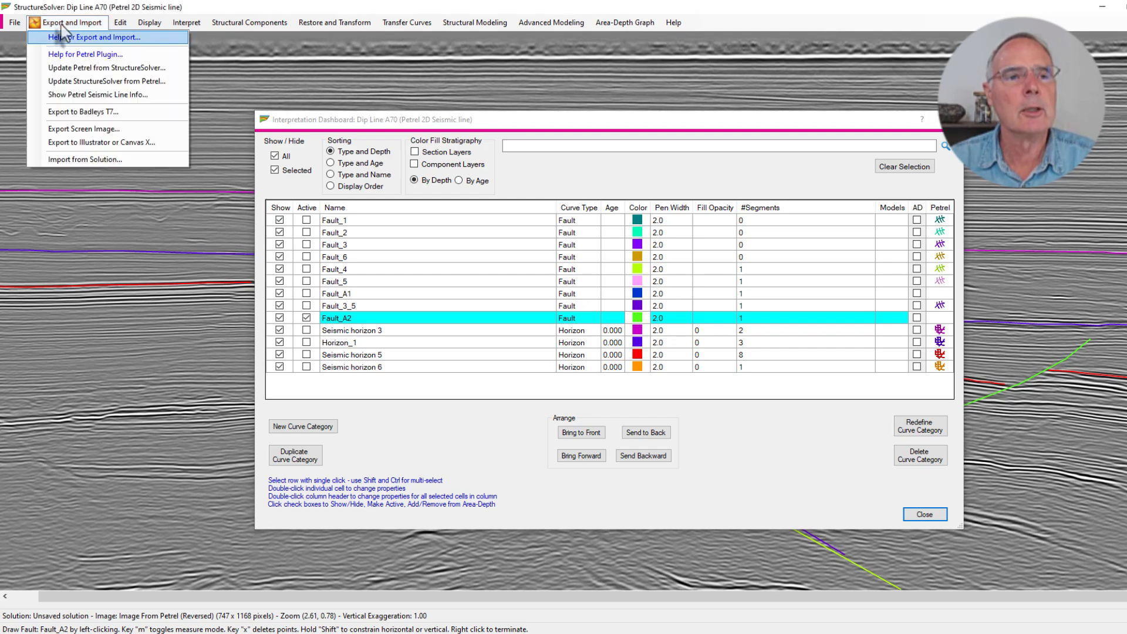
click(87, 68)
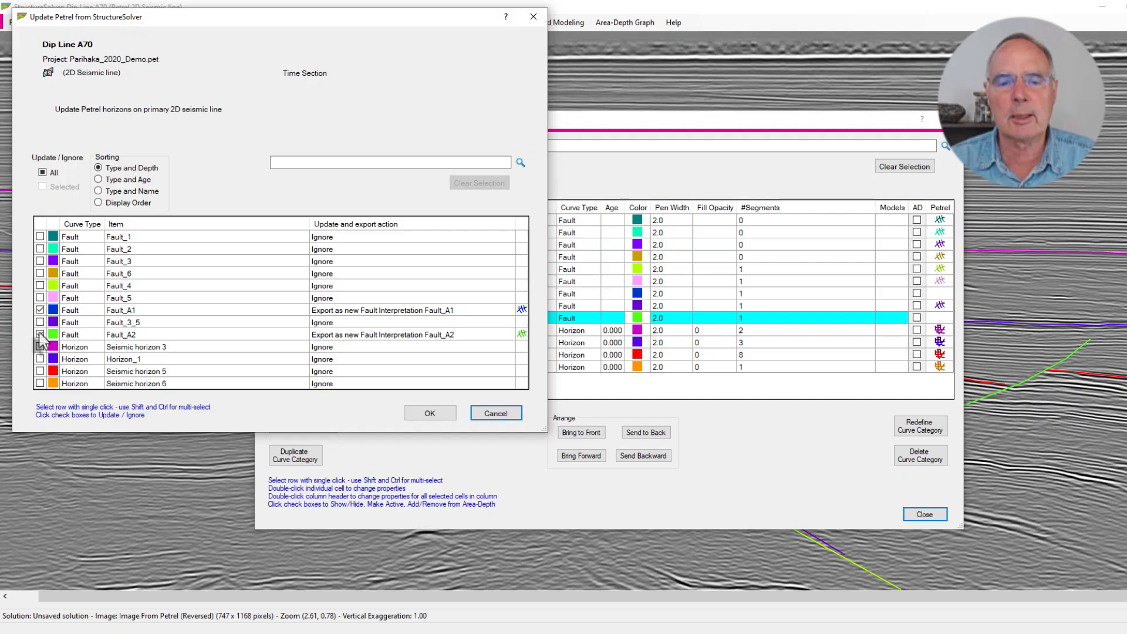
click(437, 418)
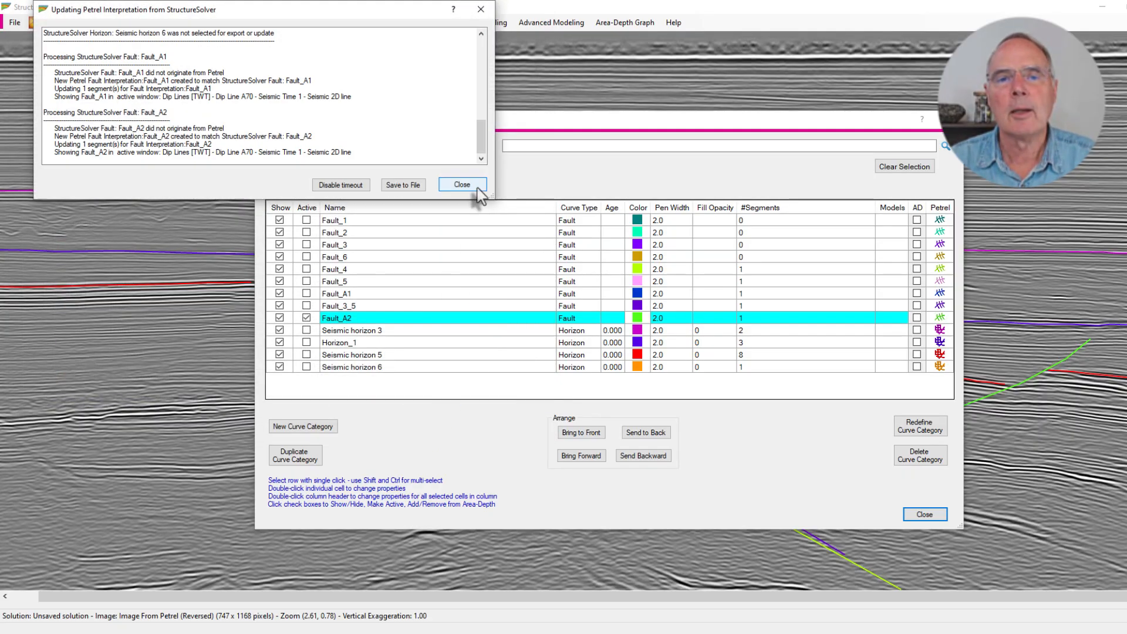
click(468, 186)
Move the StructureSolver windows aside to examine the exported faults on the Petrel section, and bring the workspace back maximized
drag(864, 12, 816, 445)
drag(706, 122, 720, 545)
drag(700, 452, 707, 539)
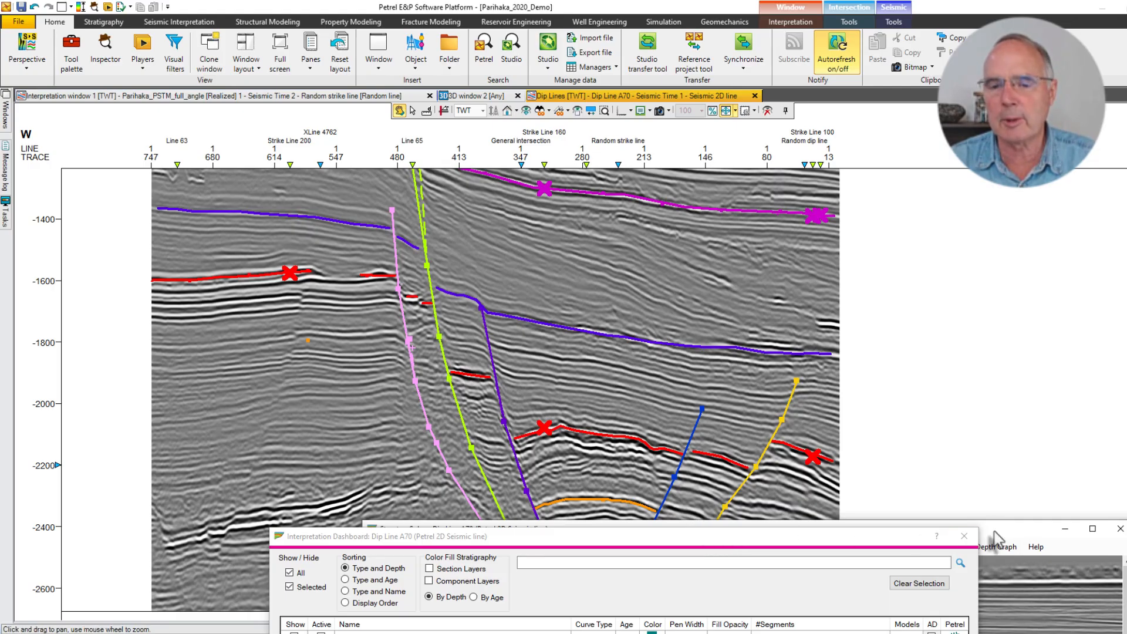
drag(994, 532, 808, 88)
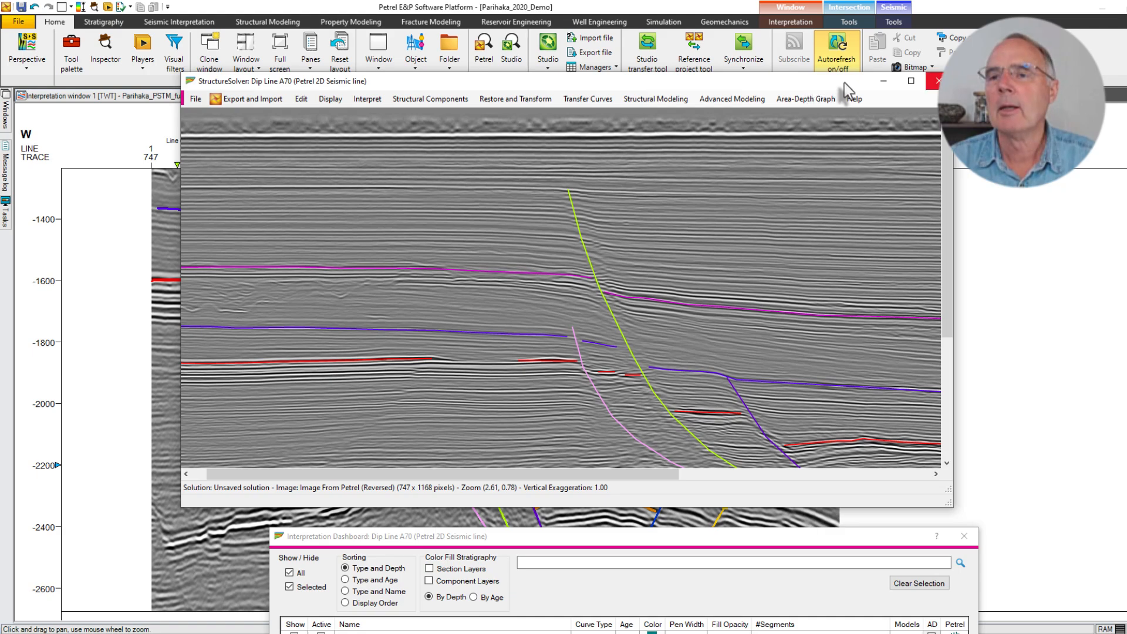
click(910, 82)
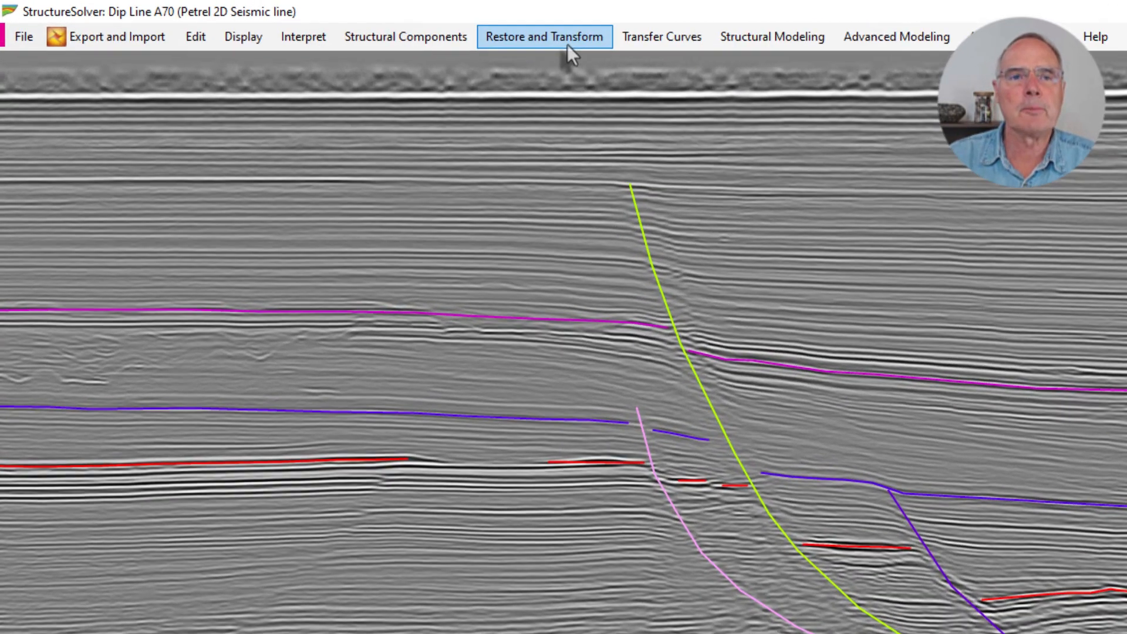
Restore the section below Seismic horizon 5 using vertical shear, and arrange the windows so the restored section is uncovered
click(349, 26)
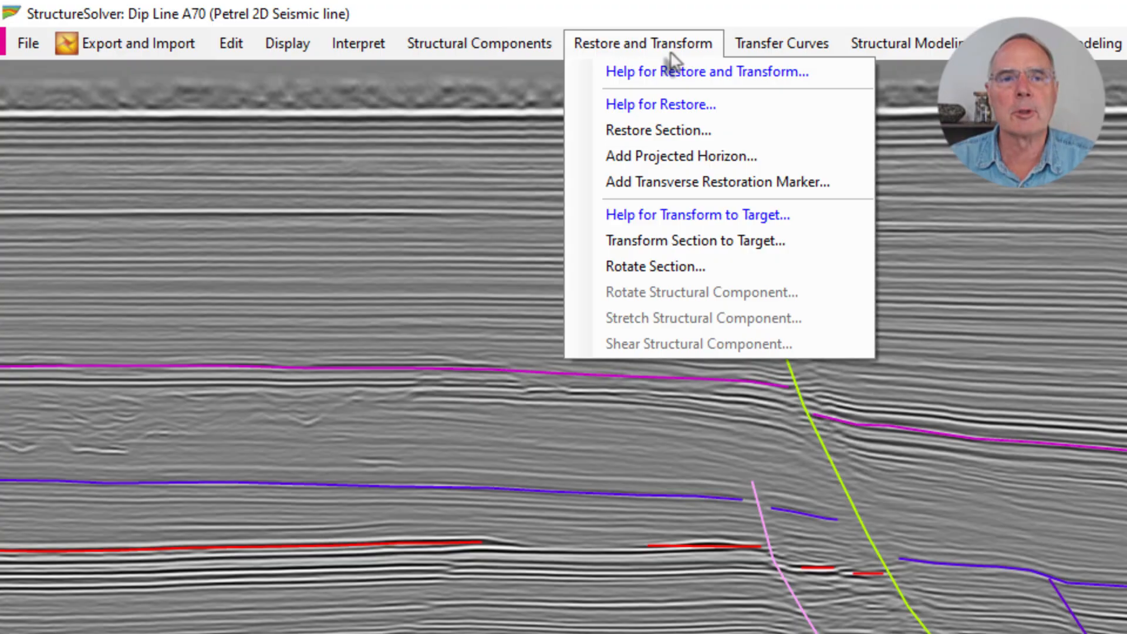
click(674, 129)
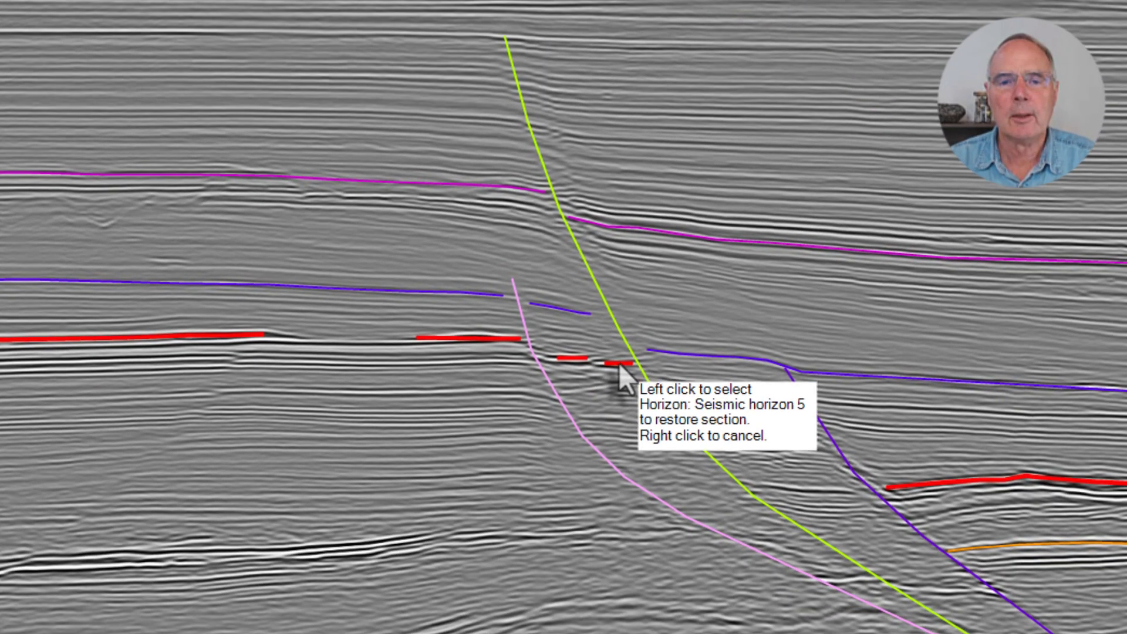
click(619, 364)
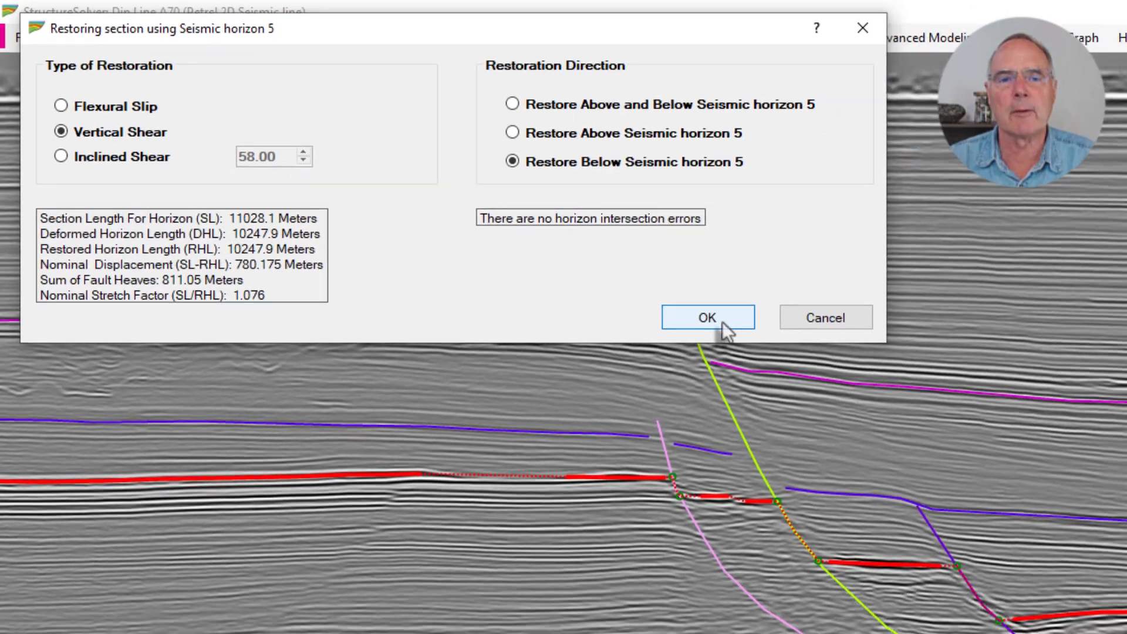
click(721, 321)
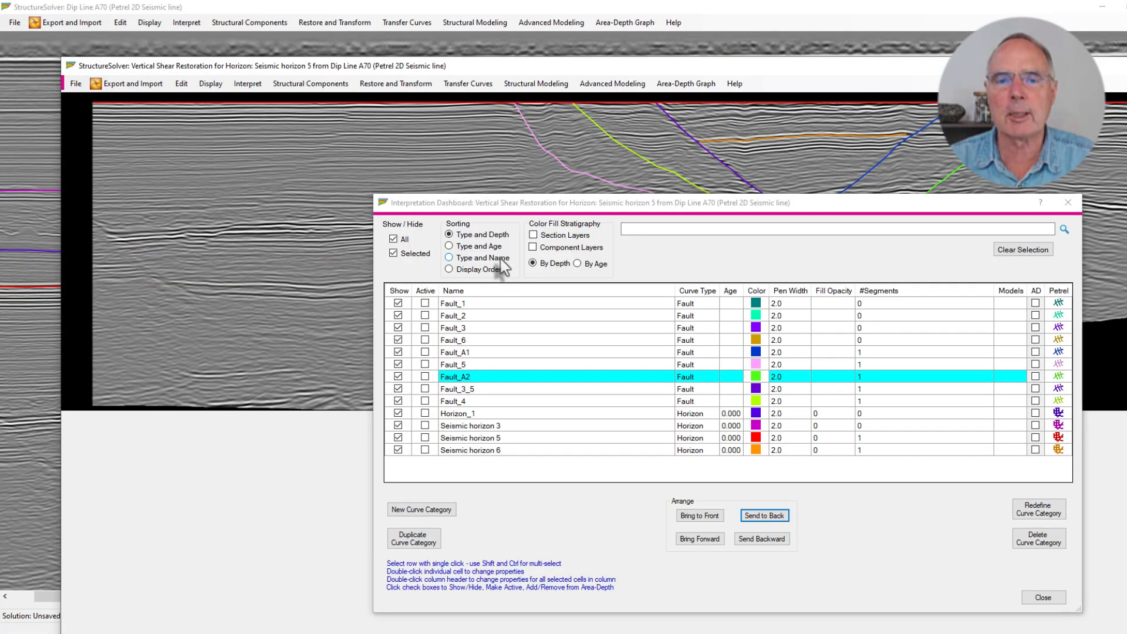
drag(759, 212, 765, 551)
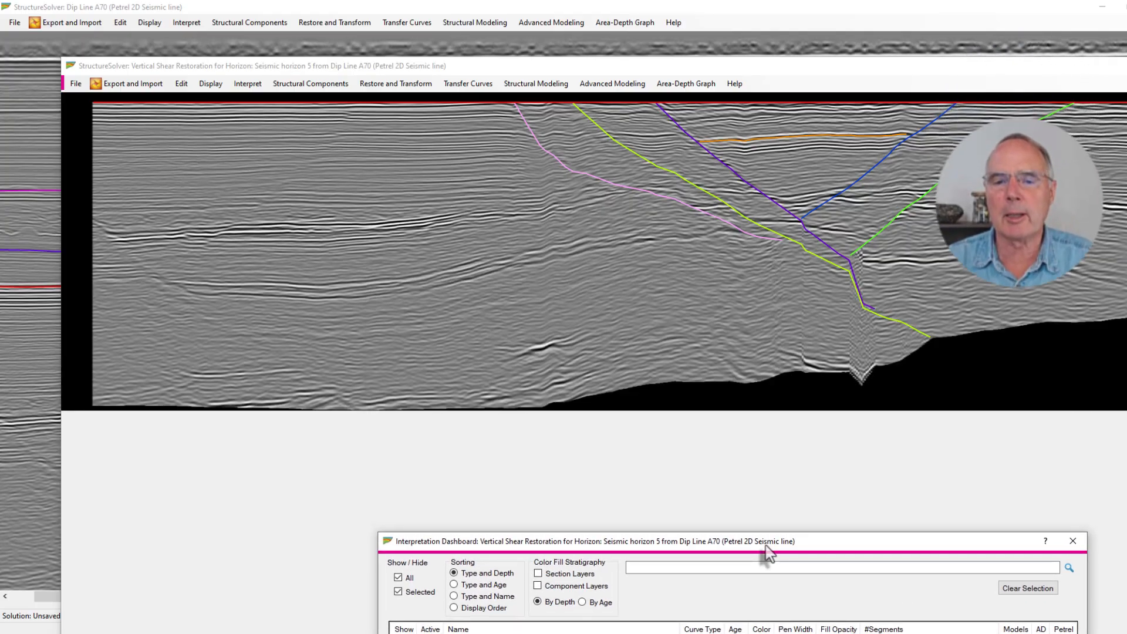
drag(585, 72, 533, 45)
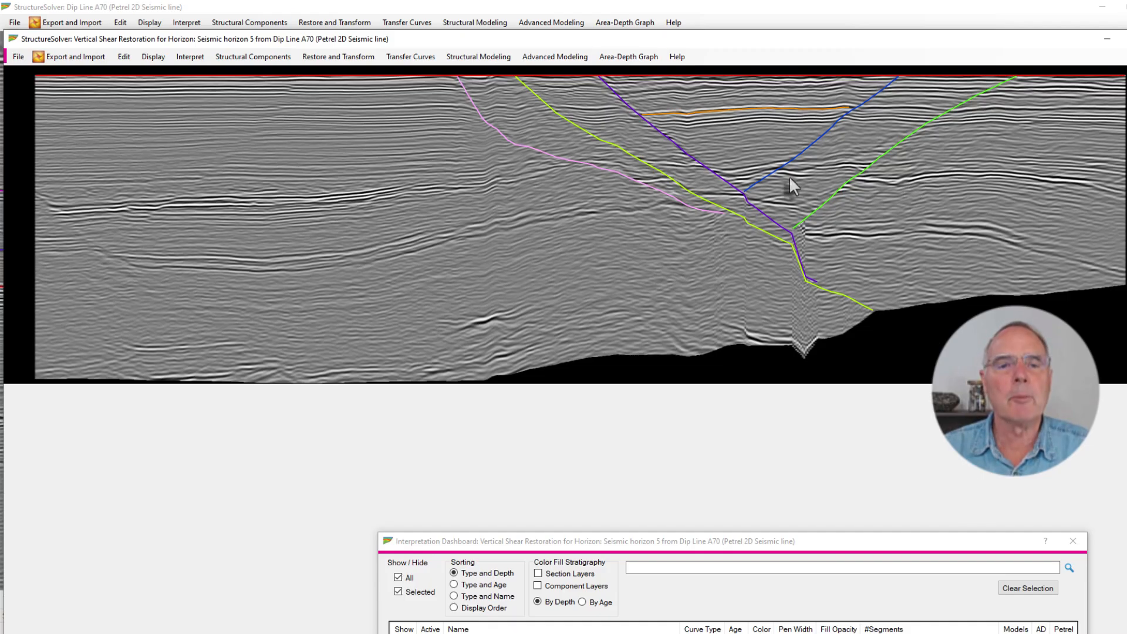
Draw Seismic horizon 6 across the remaining fault blocks of the restored section, extending it from its existing segment to both section ends
click(190, 57)
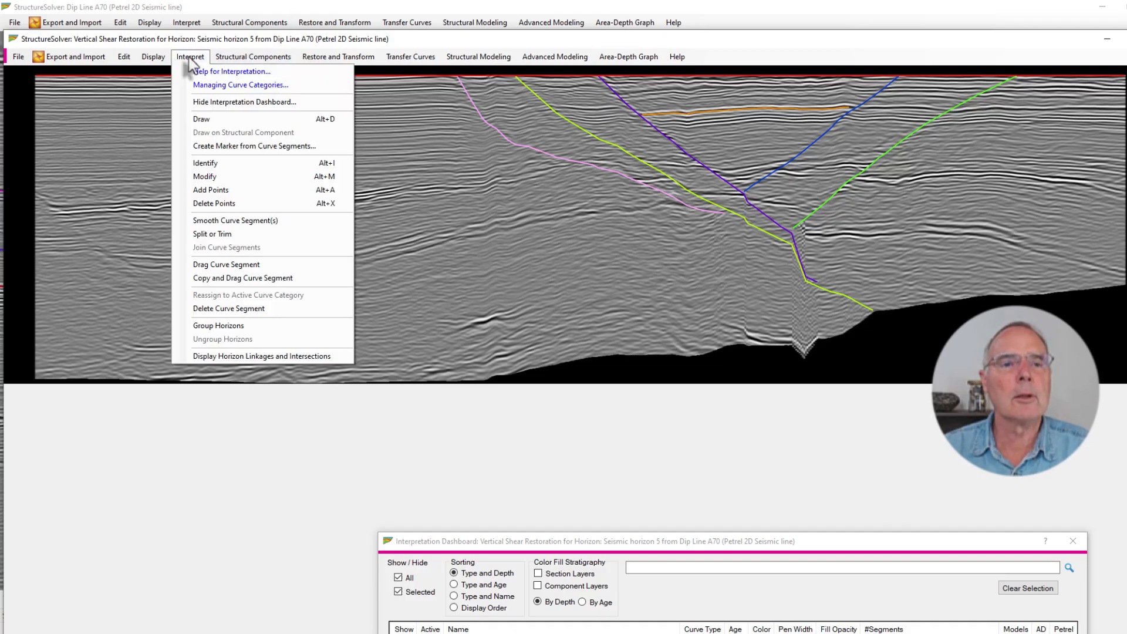
click(211, 162)
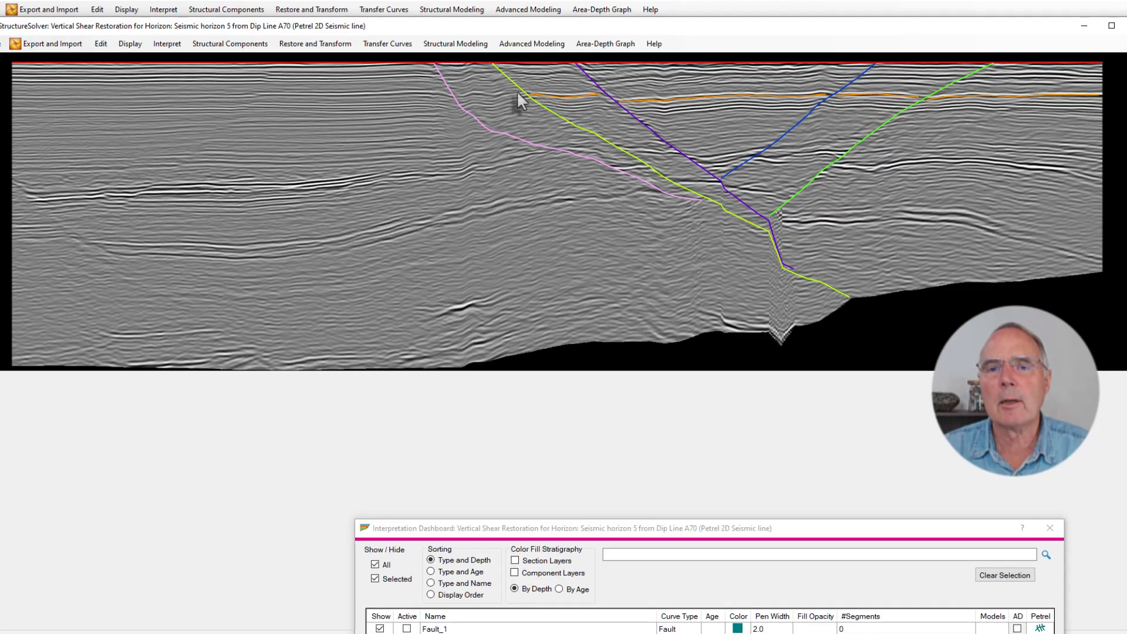
drag(518, 93, 459, 97)
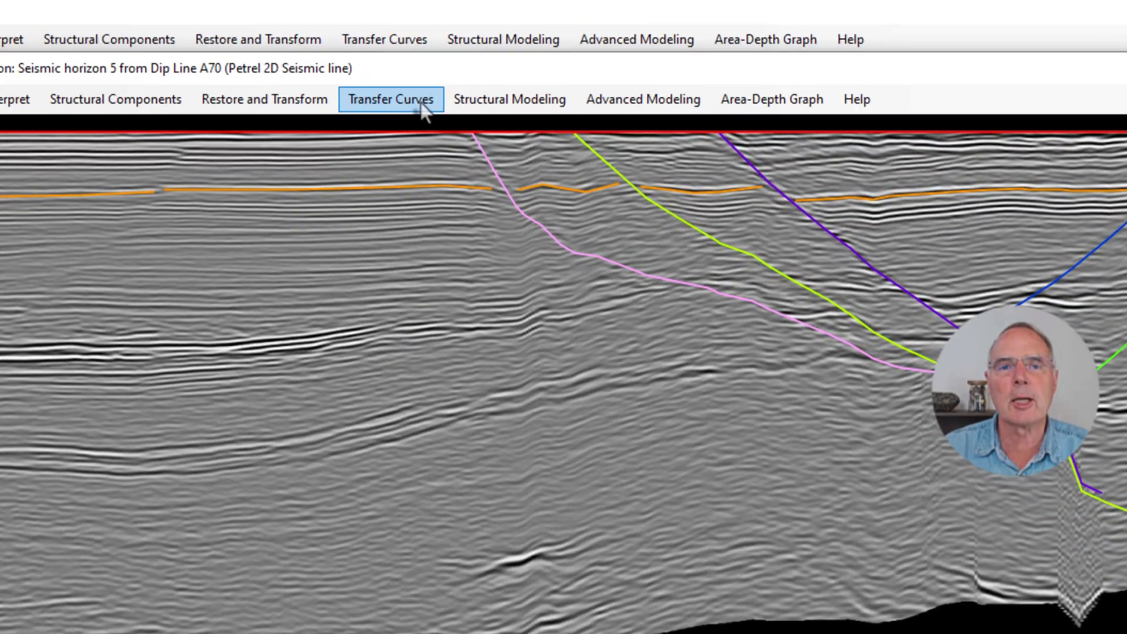
Send the newly drawn Seismic horizon 6 segments from the restored section to the parent workspace
click(405, 55)
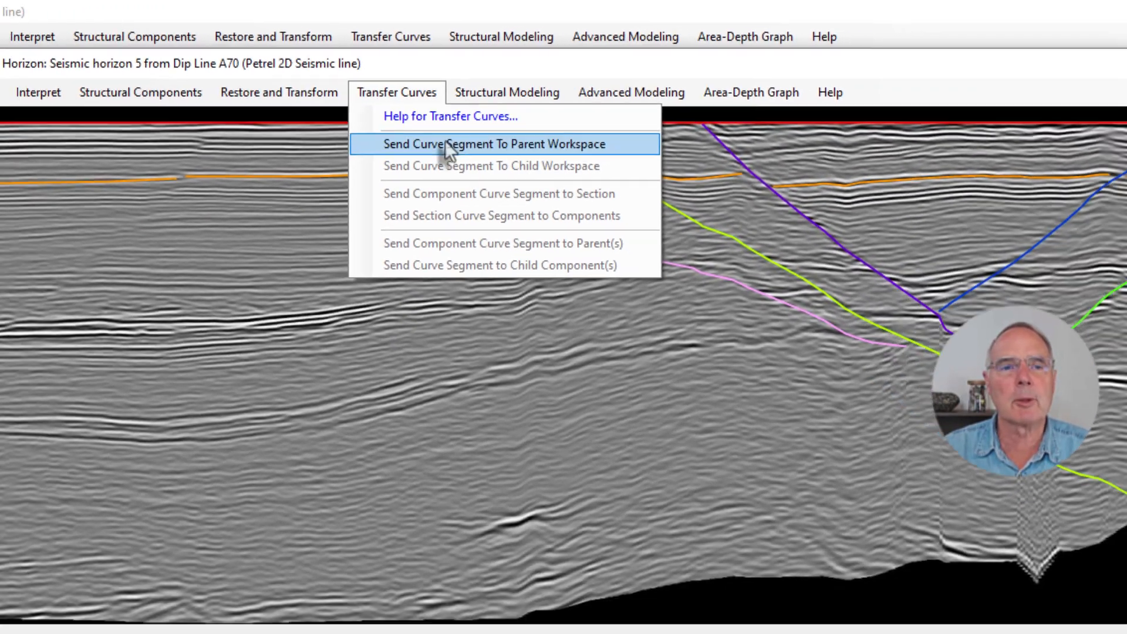
click(445, 170)
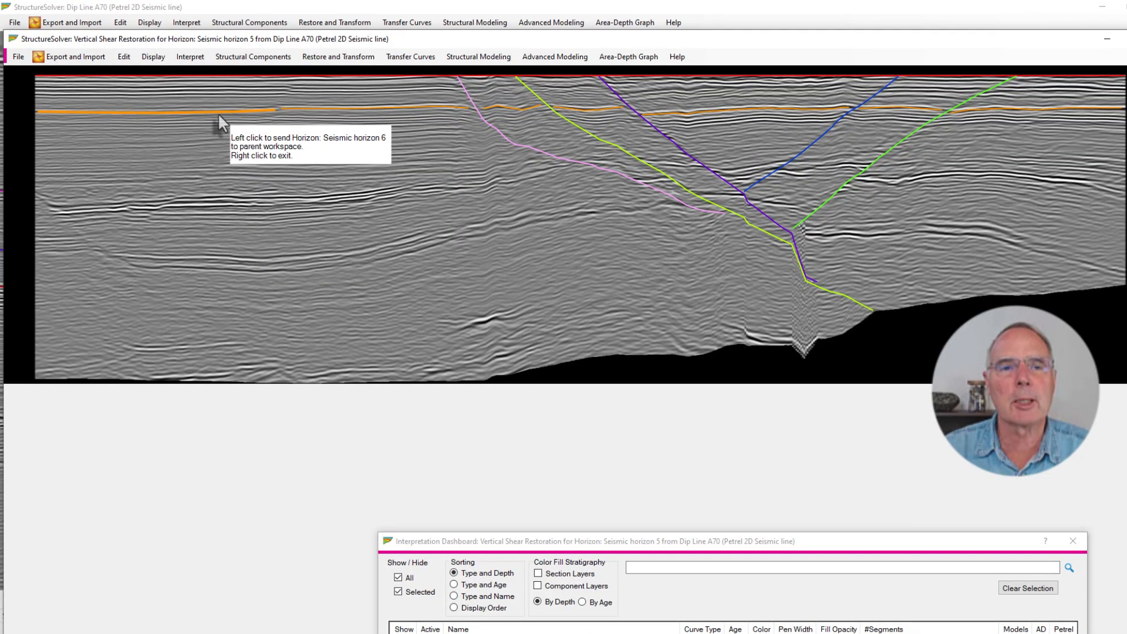
click(376, 109)
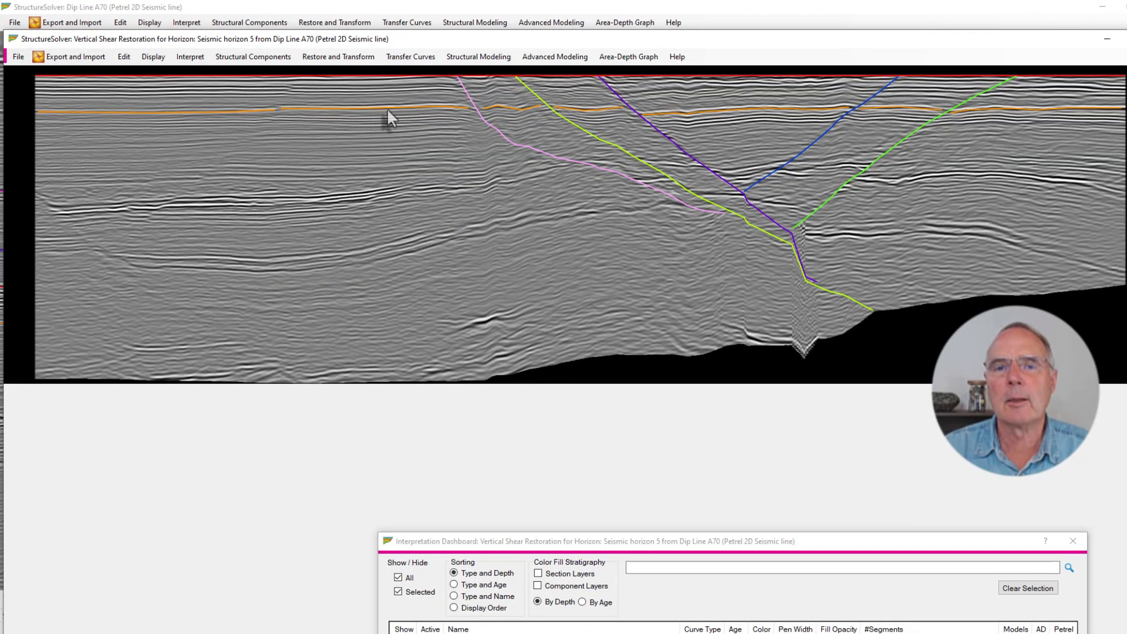
click(527, 109)
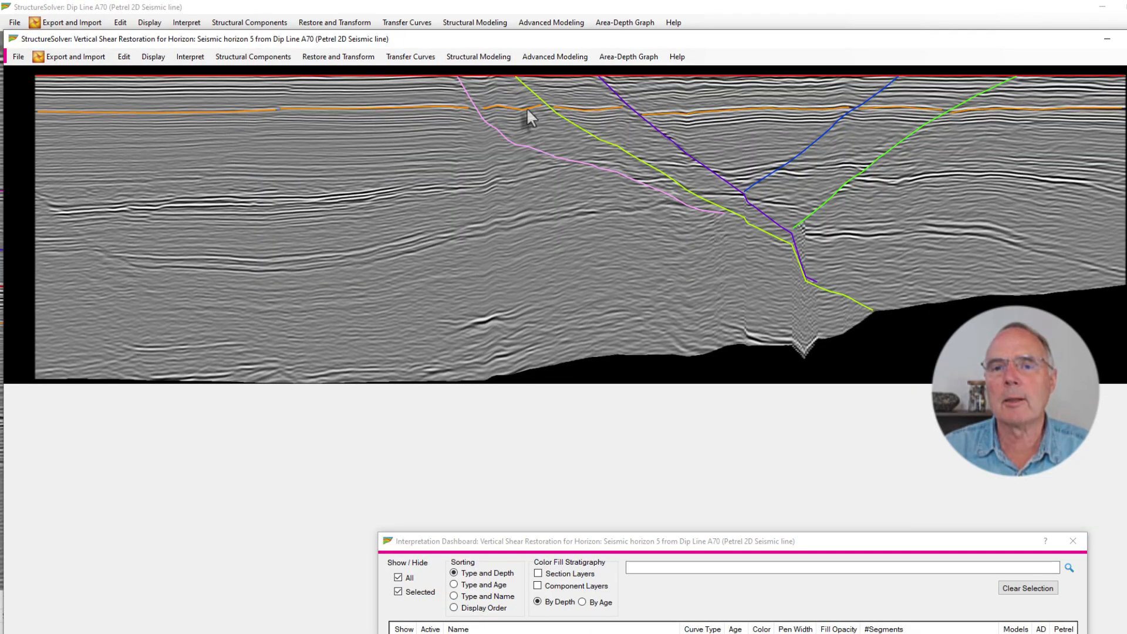
click(599, 117)
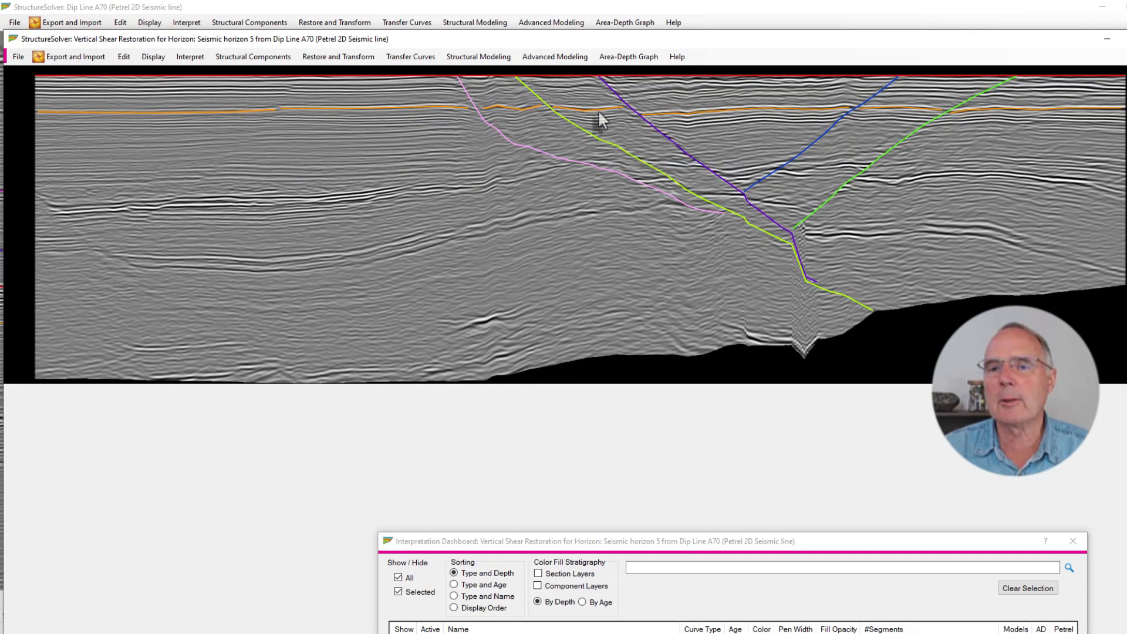
click(877, 110)
click(994, 108)
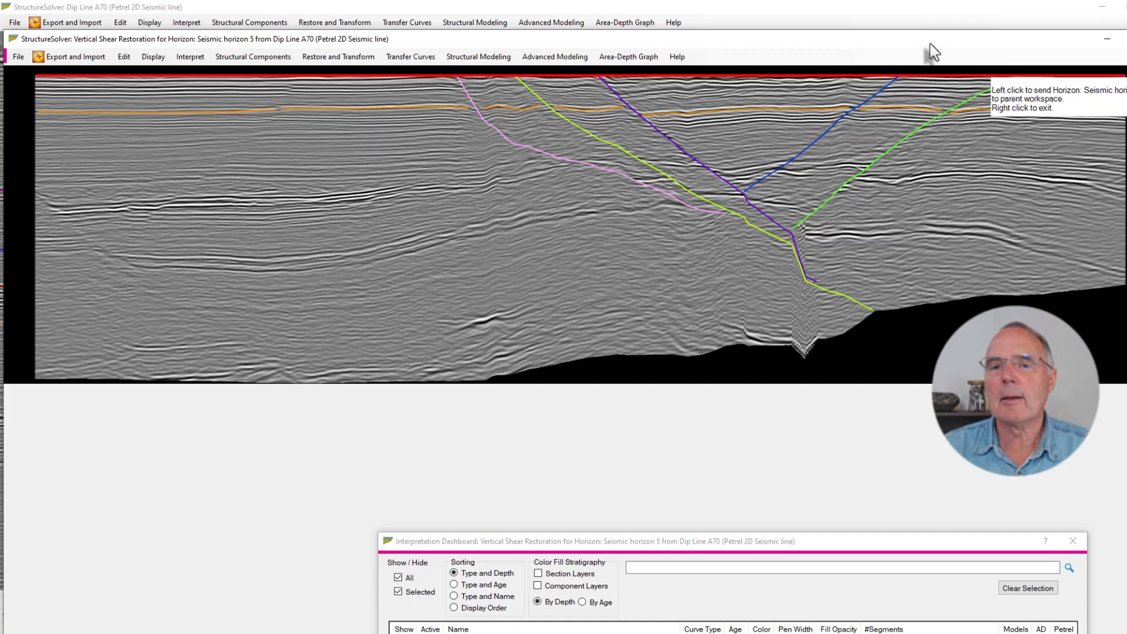
Check the transferred horizon in the parent workspace, close the restoration without saving, and move the Interpretation Dashboard off the section
drag(928, 44, 930, 566)
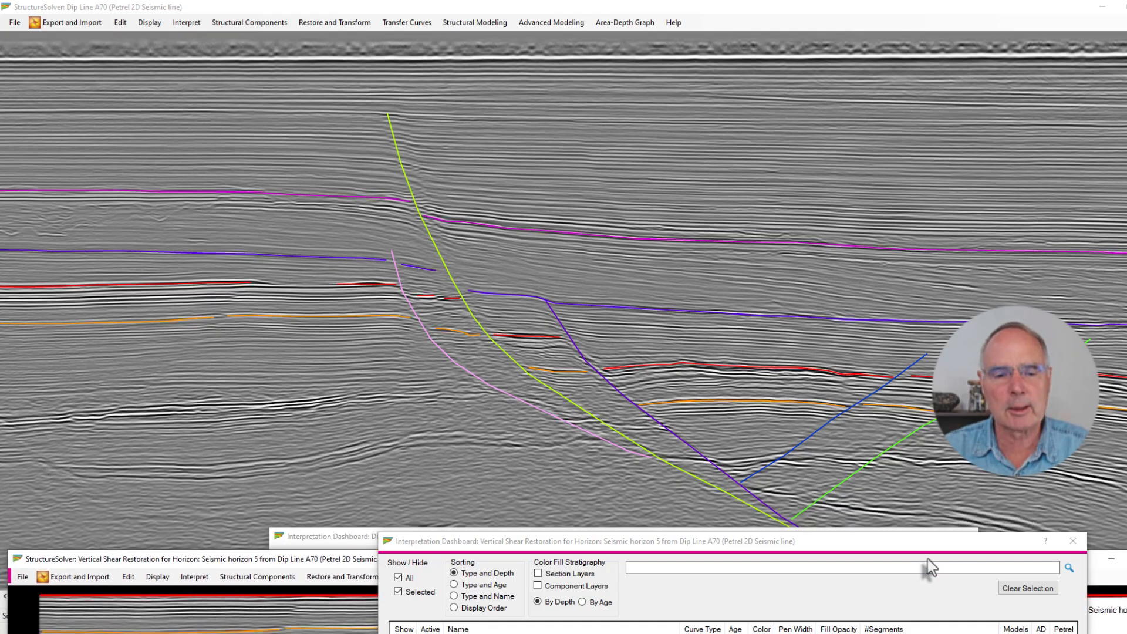
drag(288, 560, 218, 161)
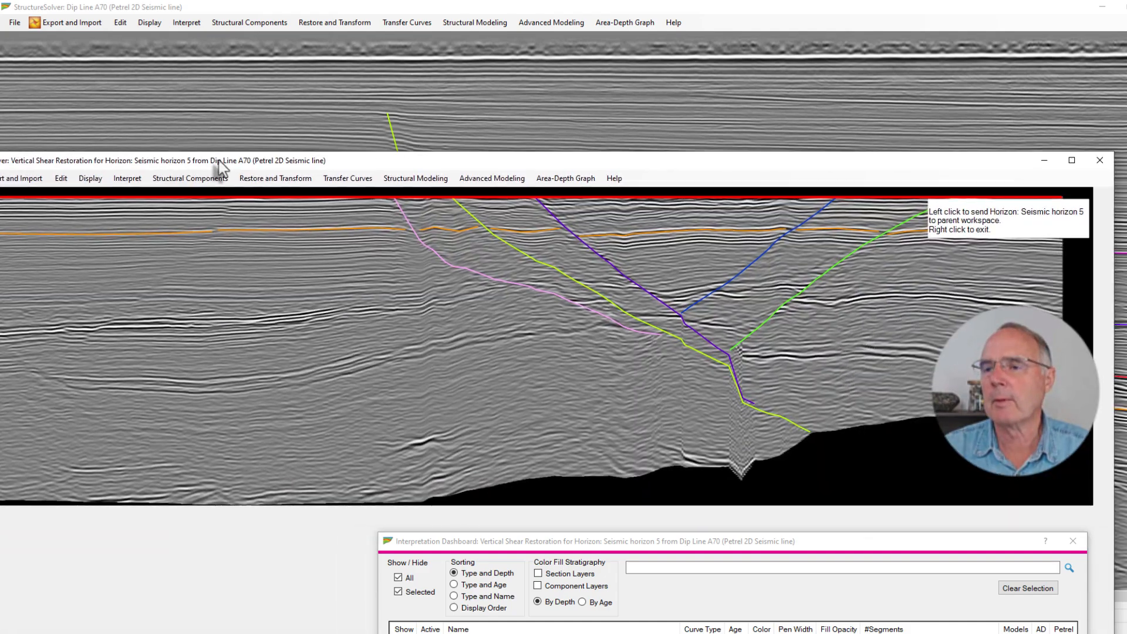
click(1100, 160)
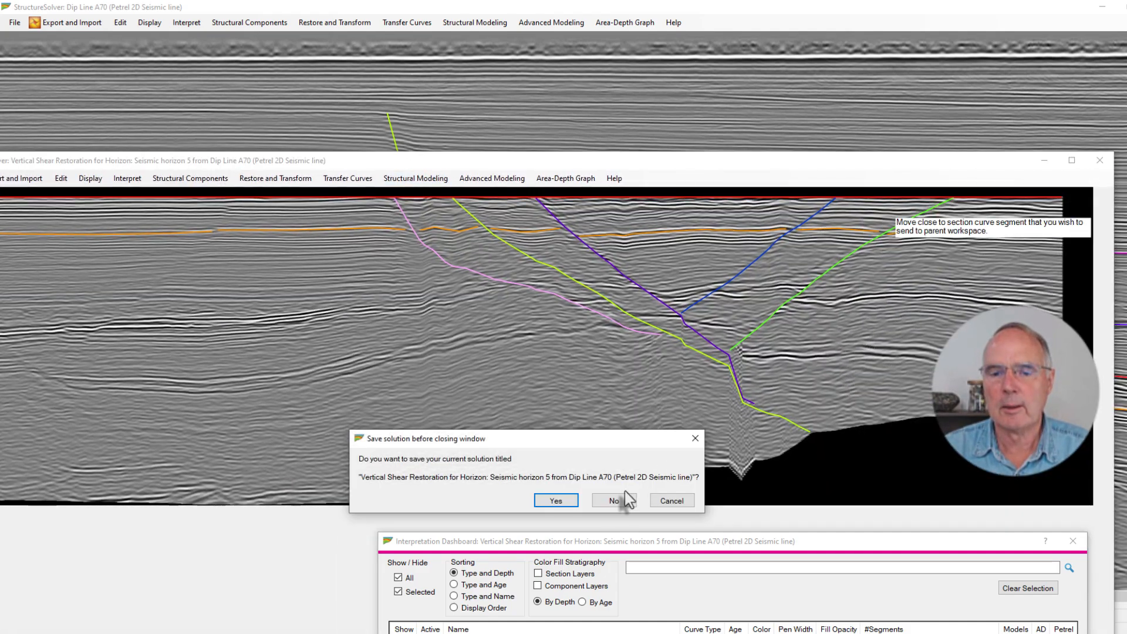
click(614, 501)
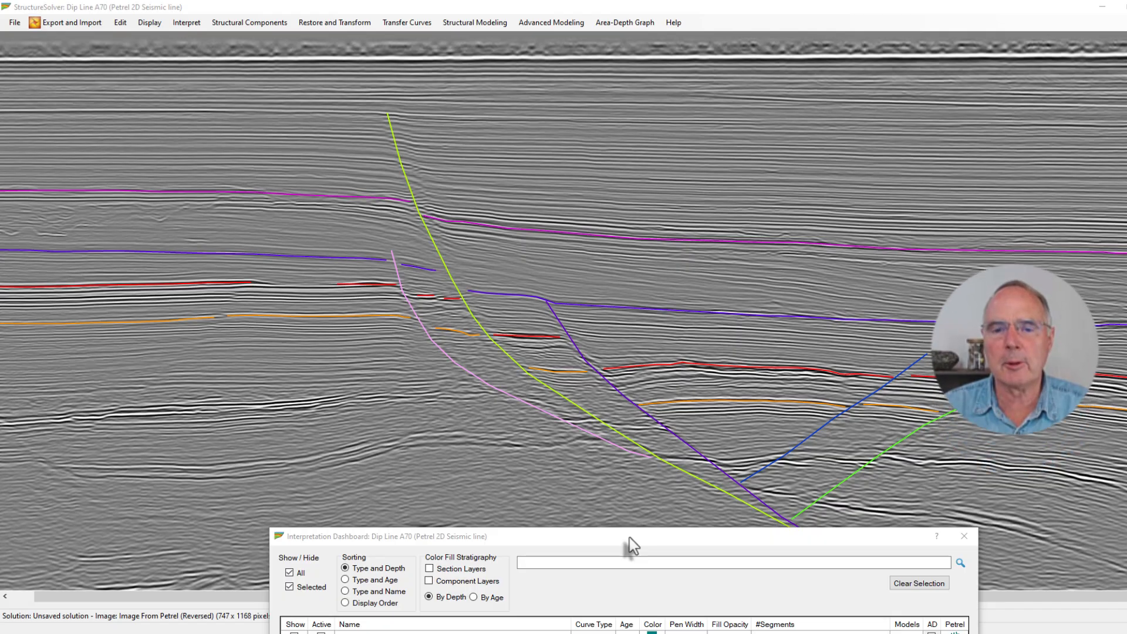
drag(629, 537, 683, 633)
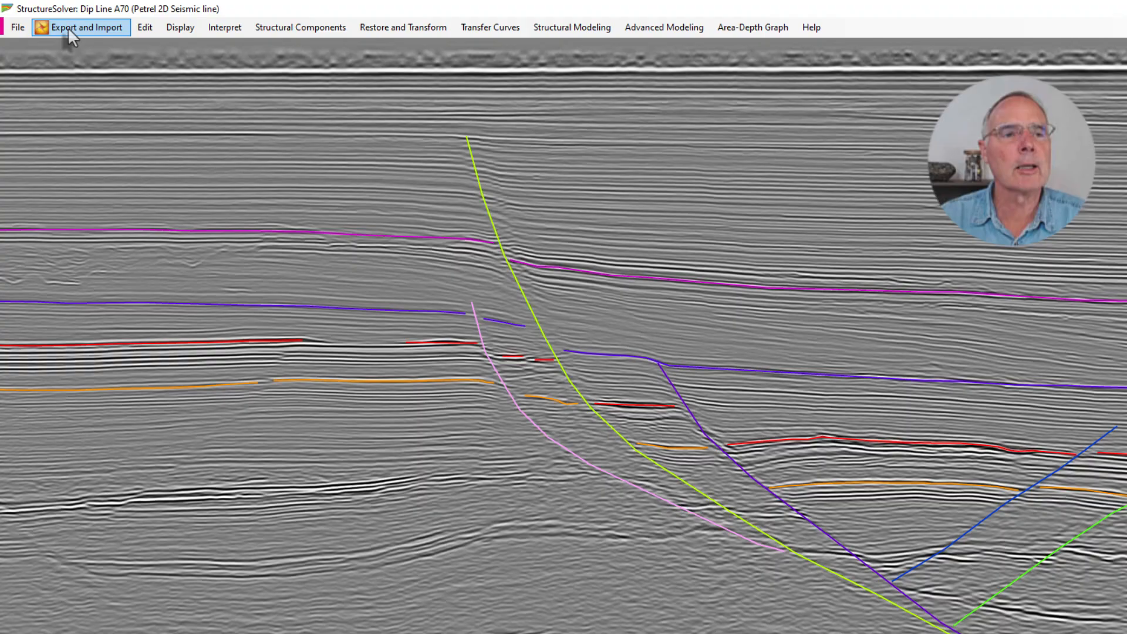
Update only Seismic horizon 6 in Petrel from StructureSolver, and examine the horizon on the Petrel section
click(59, 23)
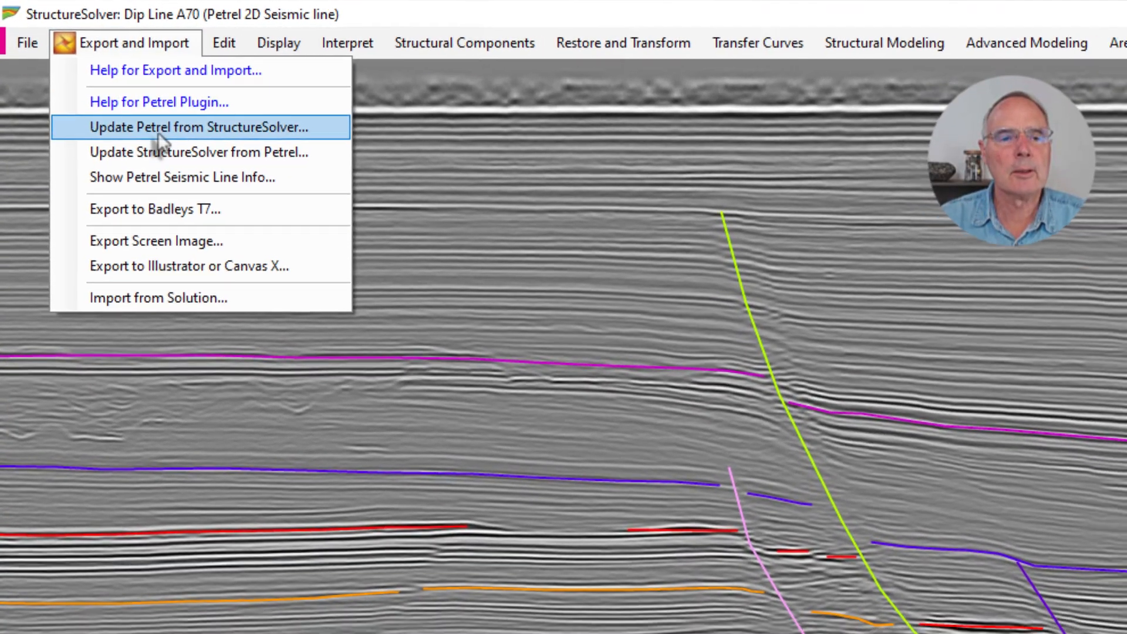
click(166, 135)
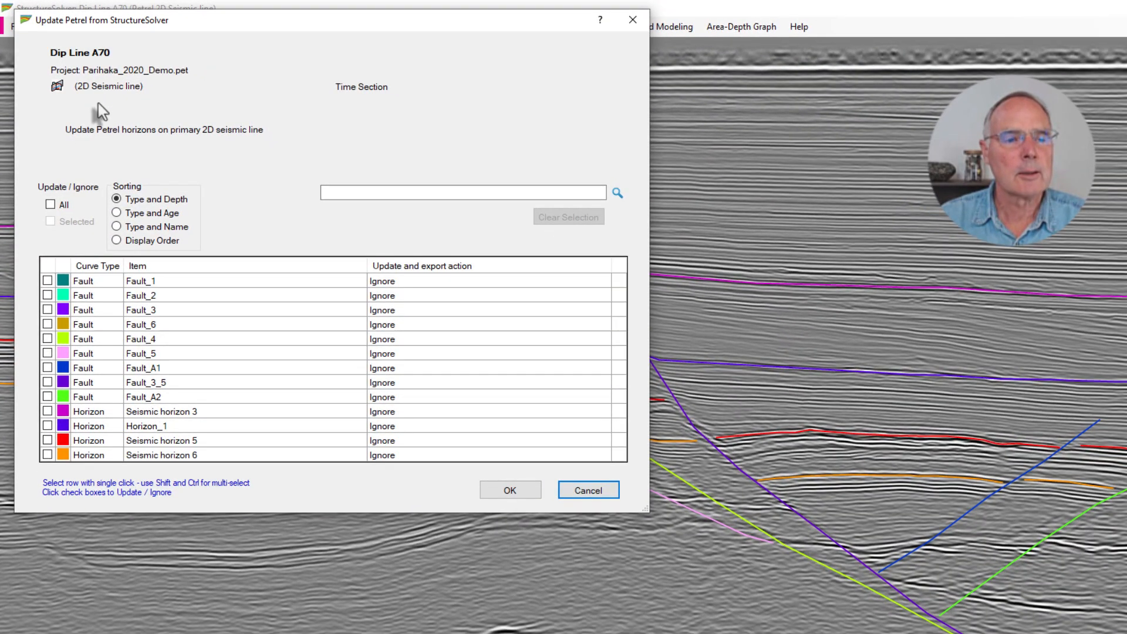
click(47, 455)
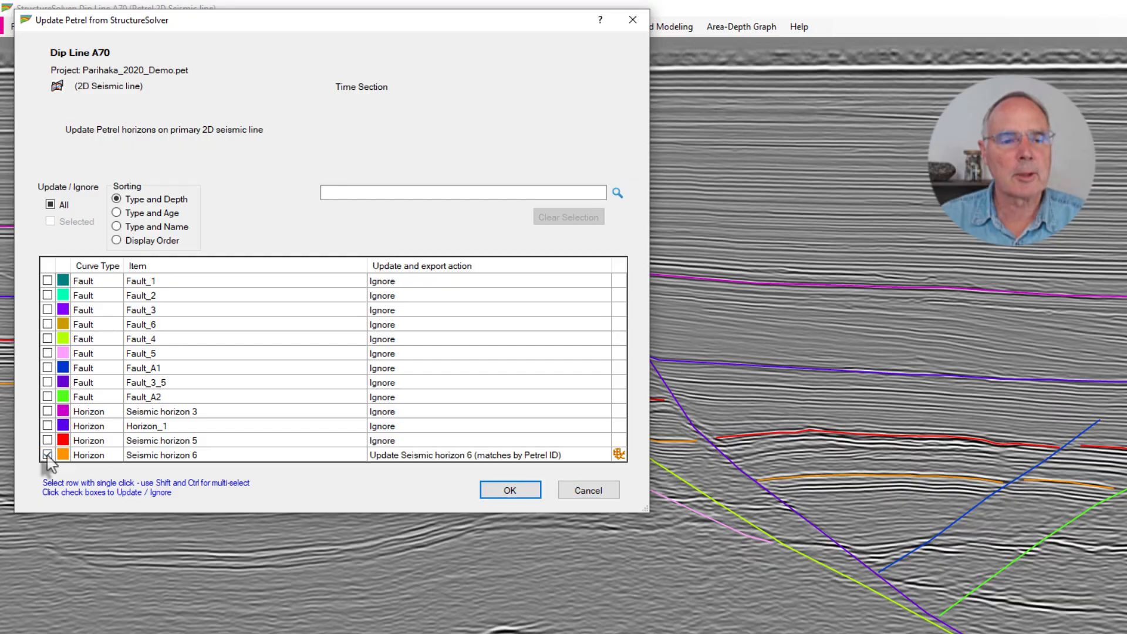
click(520, 492)
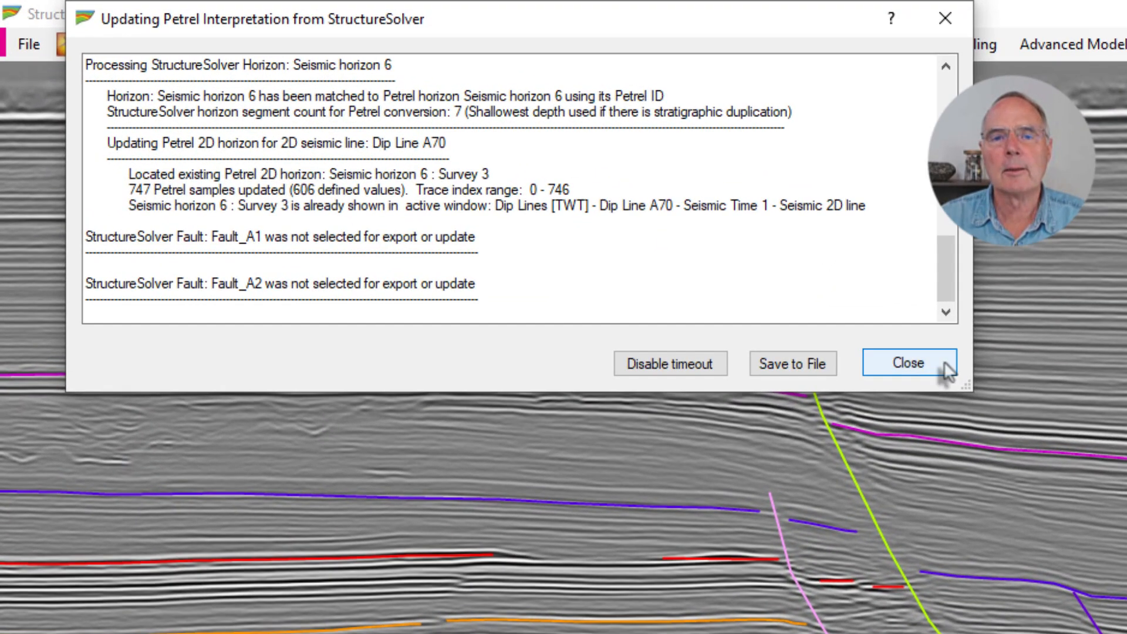
click(943, 366)
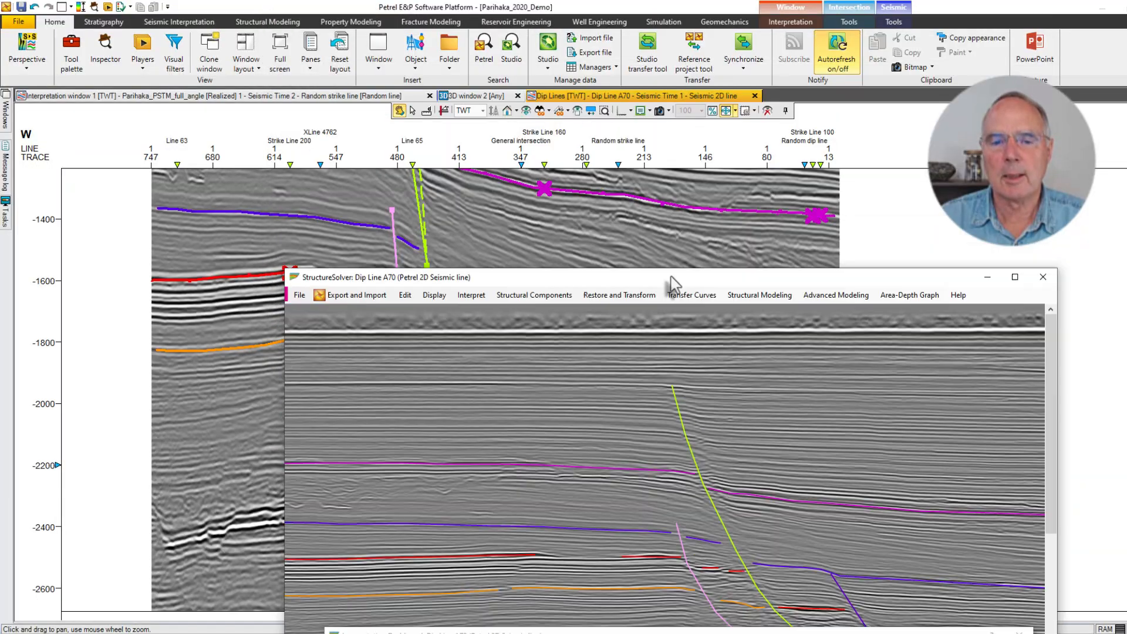
drag(671, 284, 597, 41)
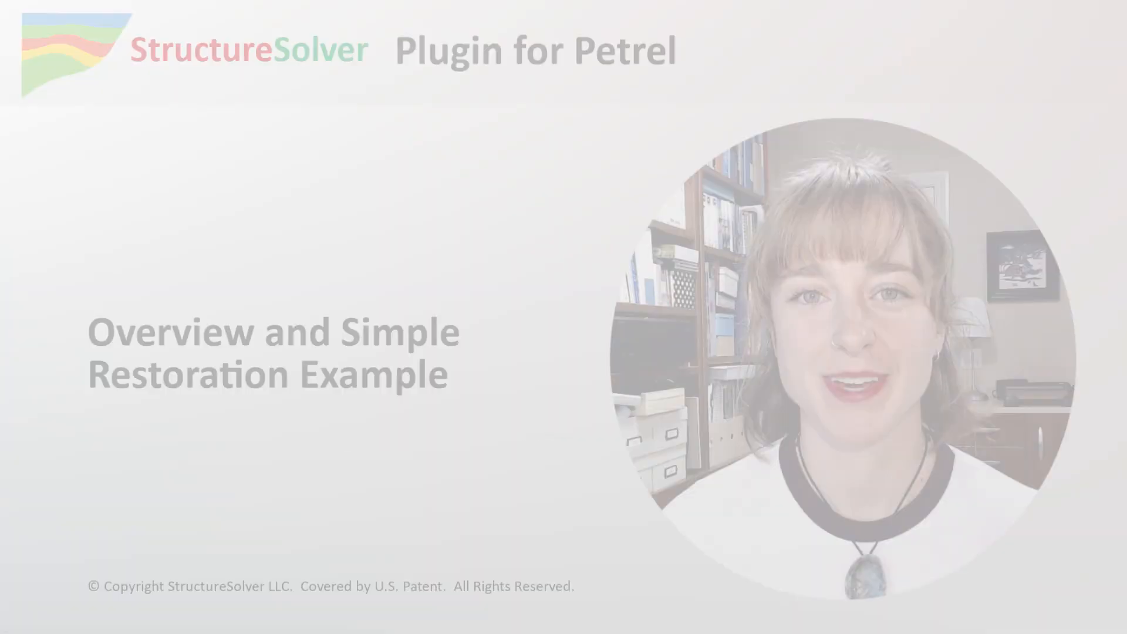